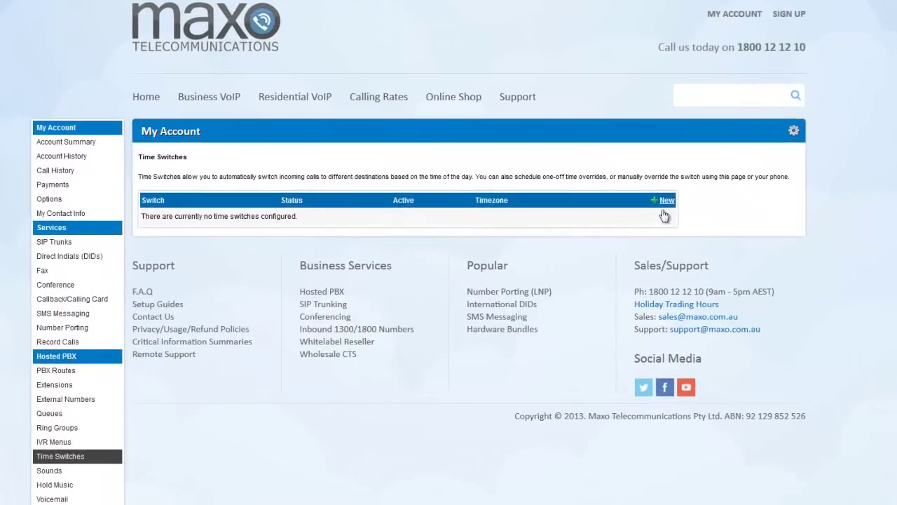
# - Create a new time switch named Business Hours in the Australia/Brisbane timezone and save it
pyautogui.click(666, 201)
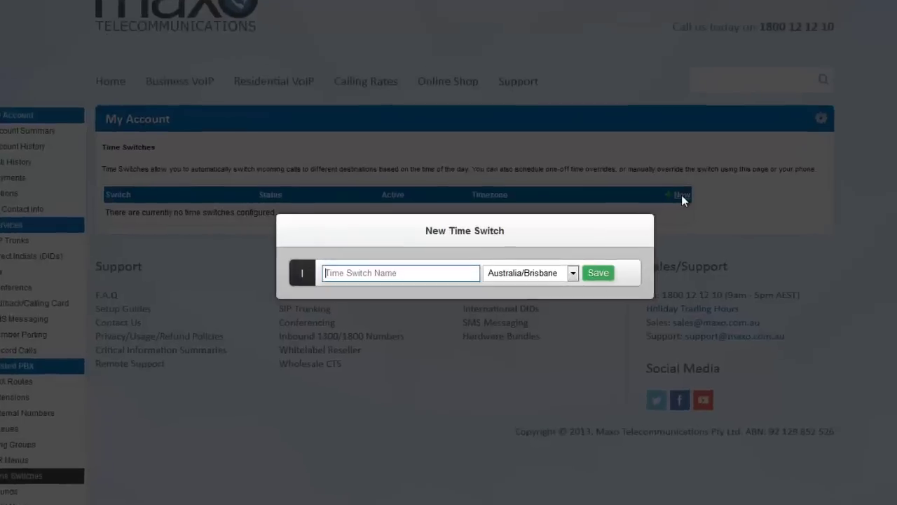
pyautogui.write('Business')
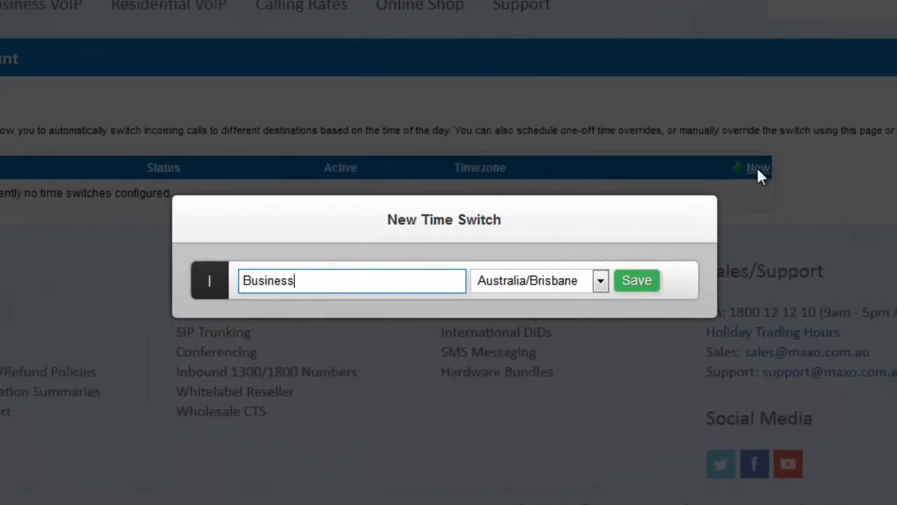
pyautogui.write(' Hours')
pyautogui.click(601, 280)
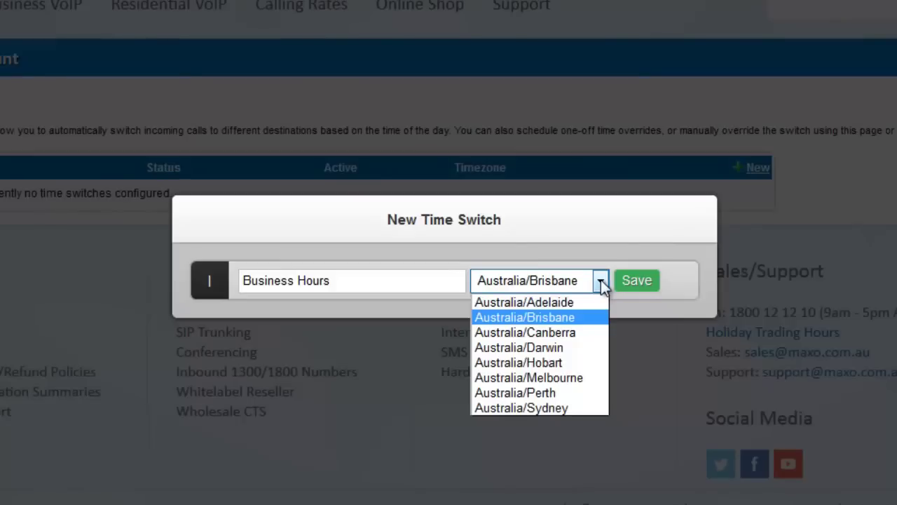
pyautogui.click(600, 281)
pyautogui.click(640, 283)
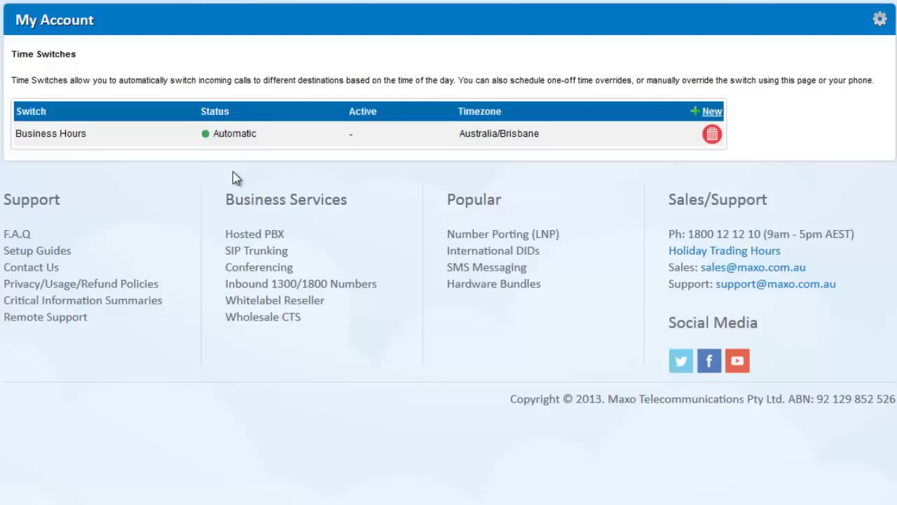
# - In the Business Hours time switch, add a switch position named Open that routes to the Welcome IVR menu
pyautogui.click(63, 140)
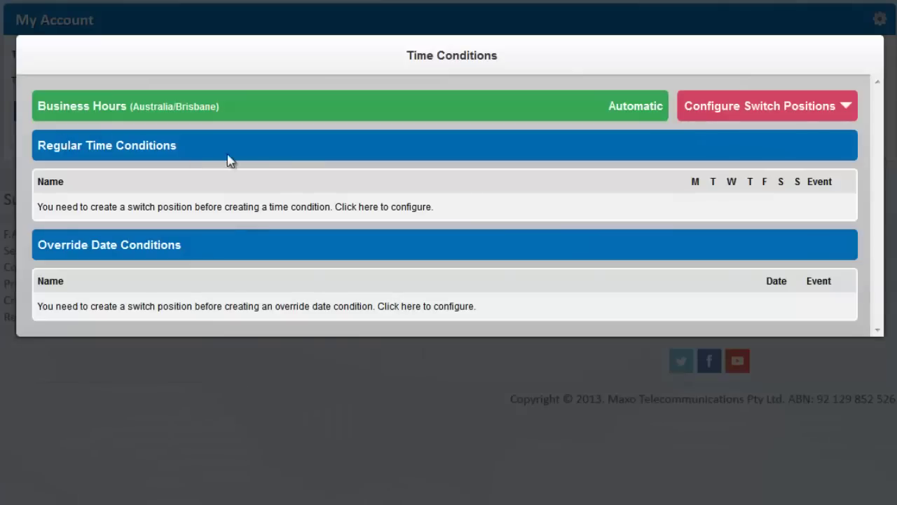
pyautogui.click(753, 114)
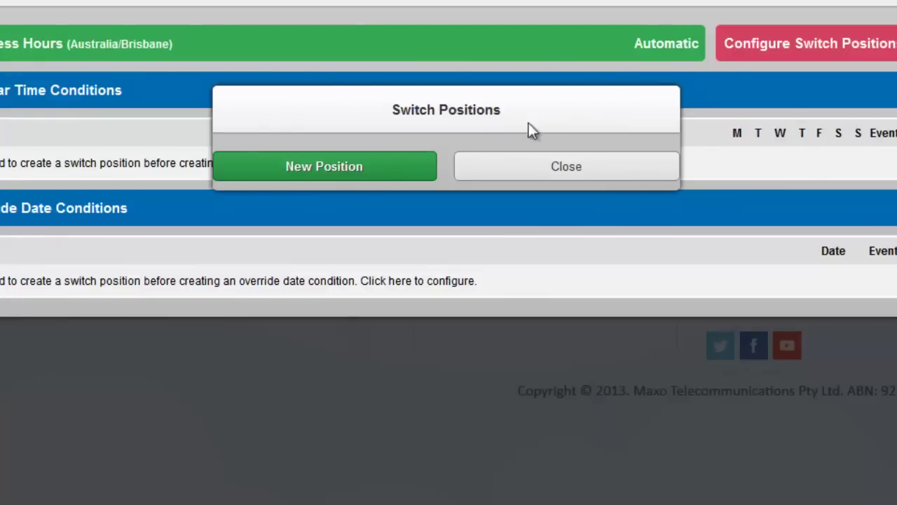
pyautogui.click(397, 170)
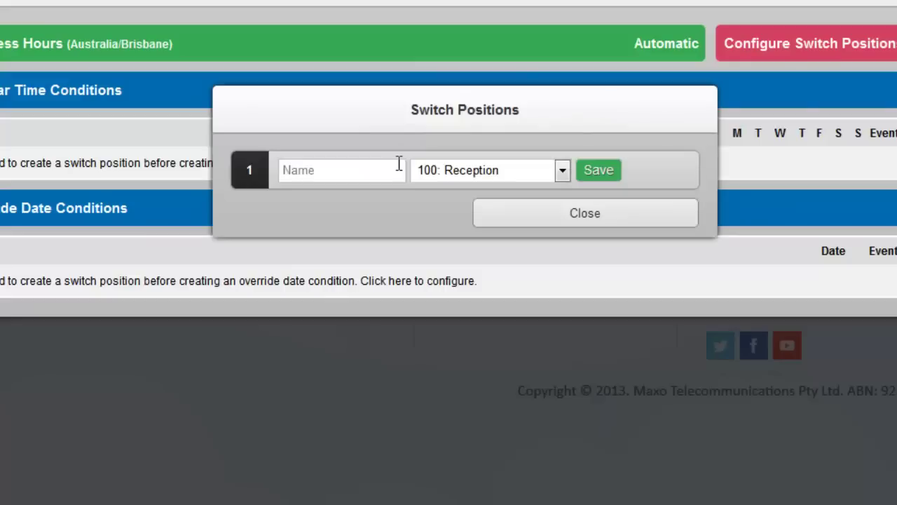
pyautogui.click(399, 163)
pyautogui.write('Ope')
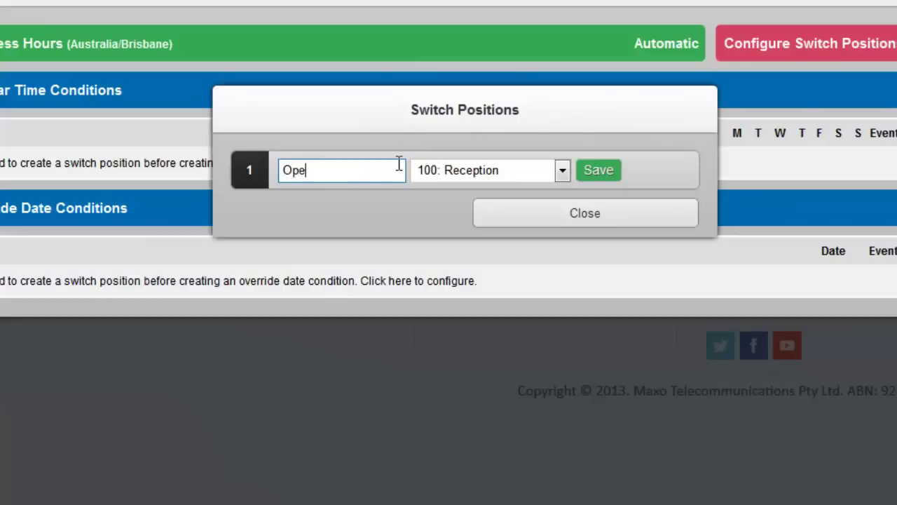
pyautogui.write('n')
pyautogui.click(462, 170)
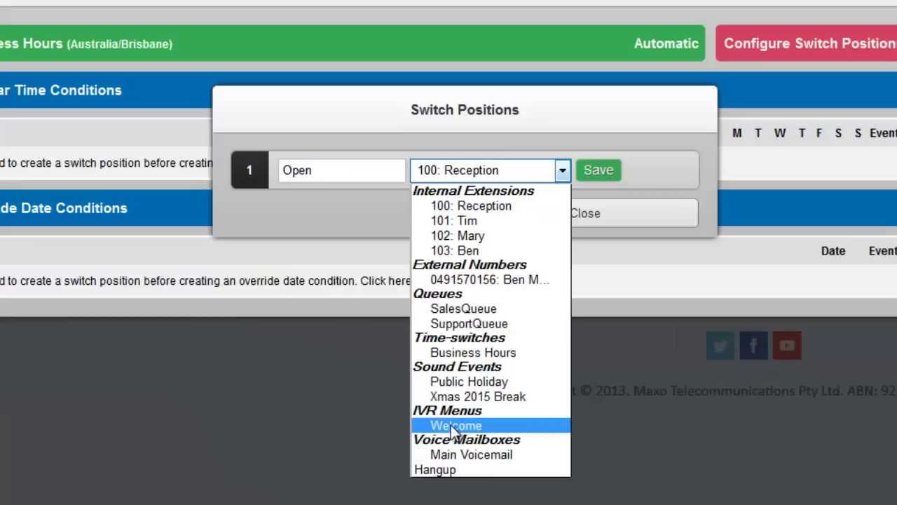
pyautogui.click(489, 426)
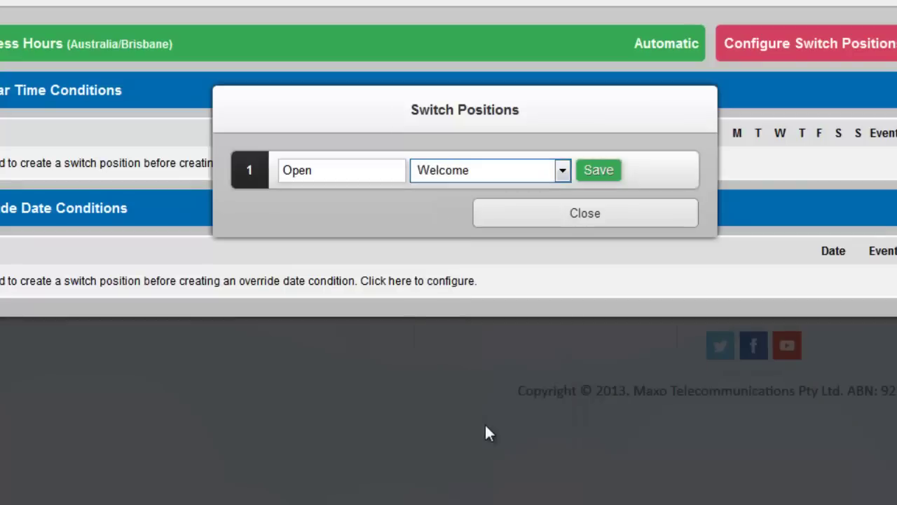
pyautogui.click(604, 173)
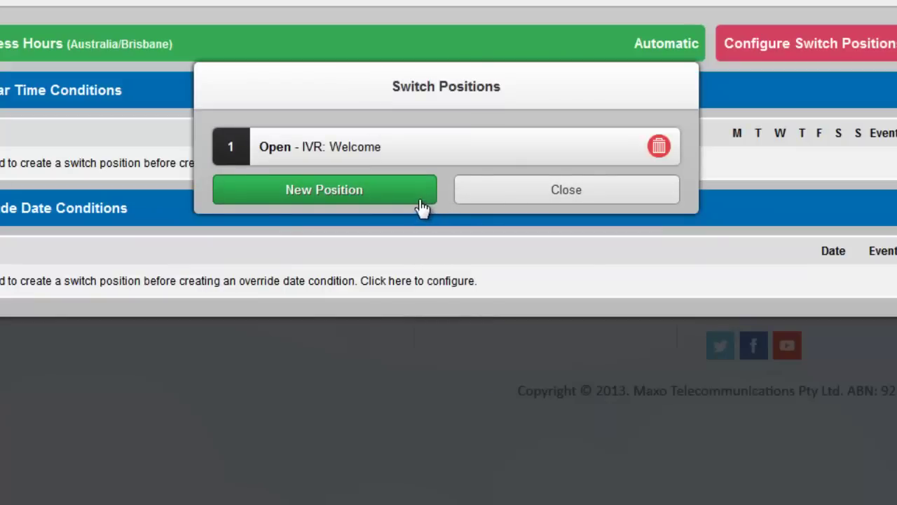
# - Add a second switch position named Closed that routes to the Main Voicemail mailbox
pyautogui.click(422, 207)
pyautogui.click(350, 196)
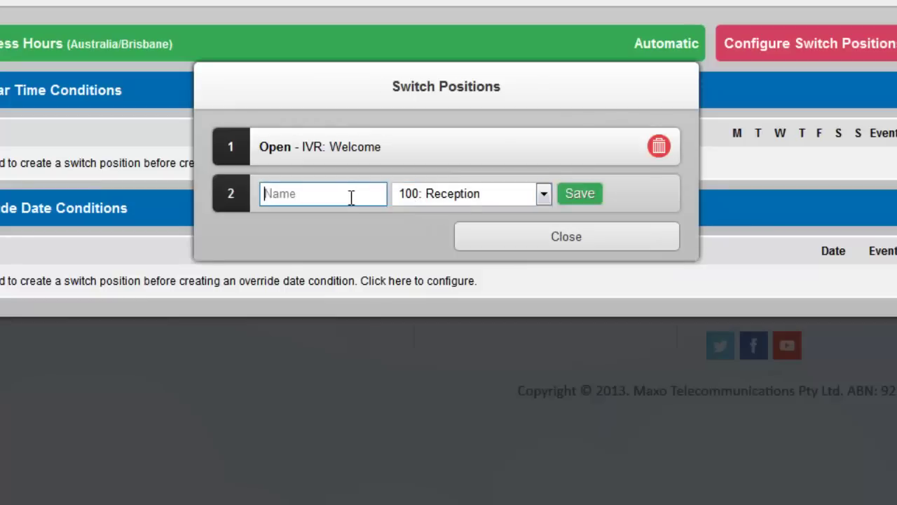
pyautogui.write('Closed')
pyautogui.click(503, 198)
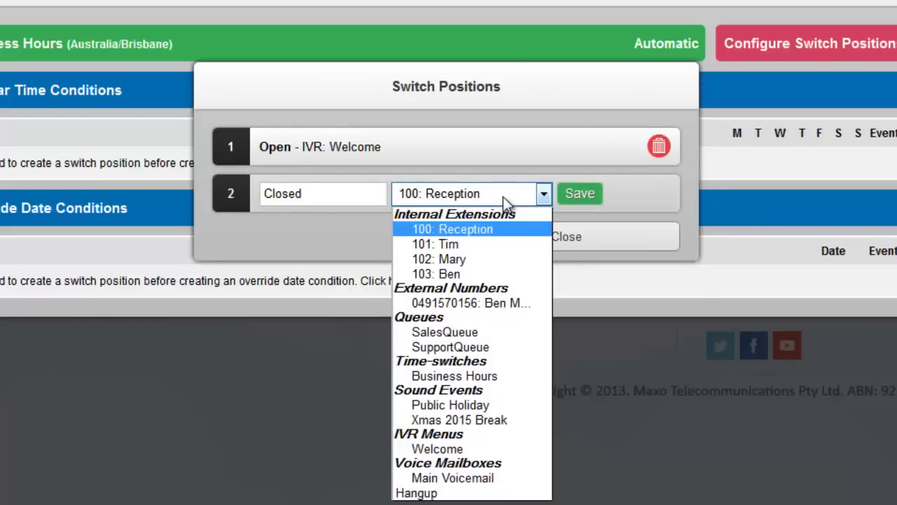
pyautogui.click(457, 478)
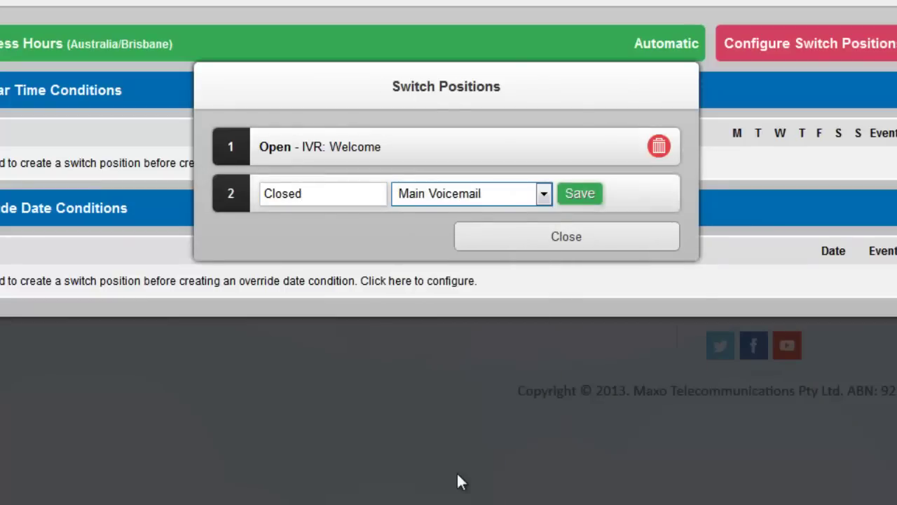
pyautogui.click(587, 208)
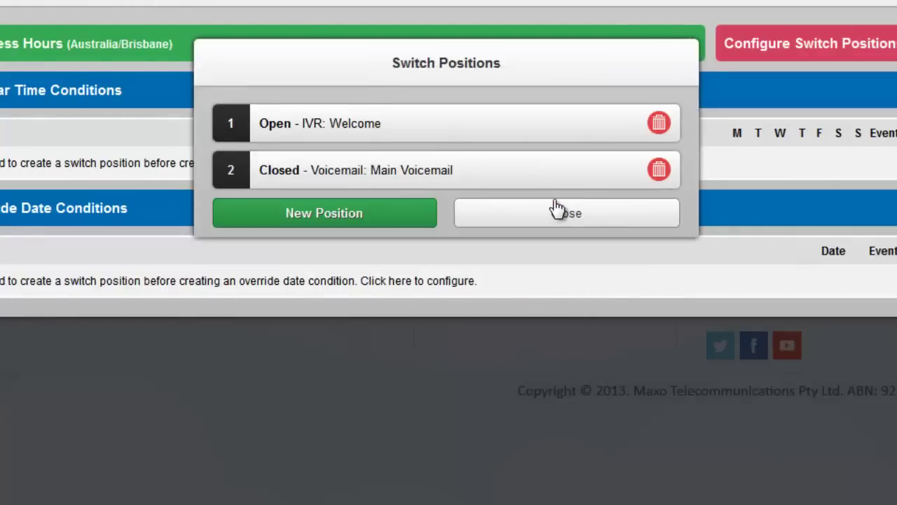
# - Add a third switch position named Lunch Mobile that routes to the listed external mobile number
pyautogui.click(414, 219)
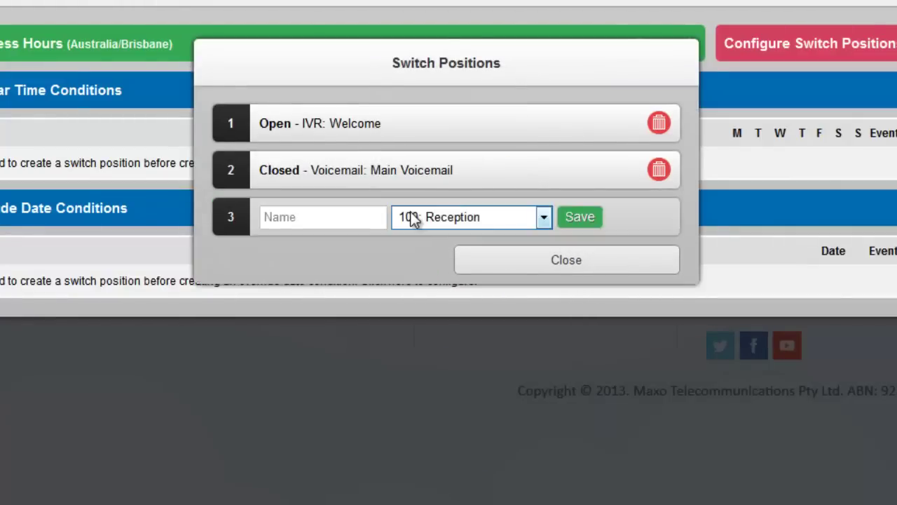
pyautogui.click(357, 213)
pyautogui.write('Lunch Mo')
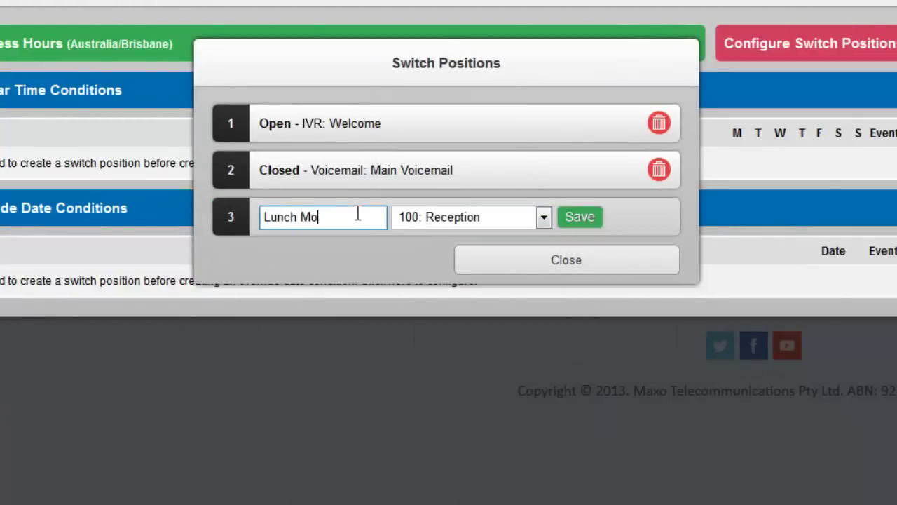
pyautogui.write('bile')
pyautogui.click(438, 223)
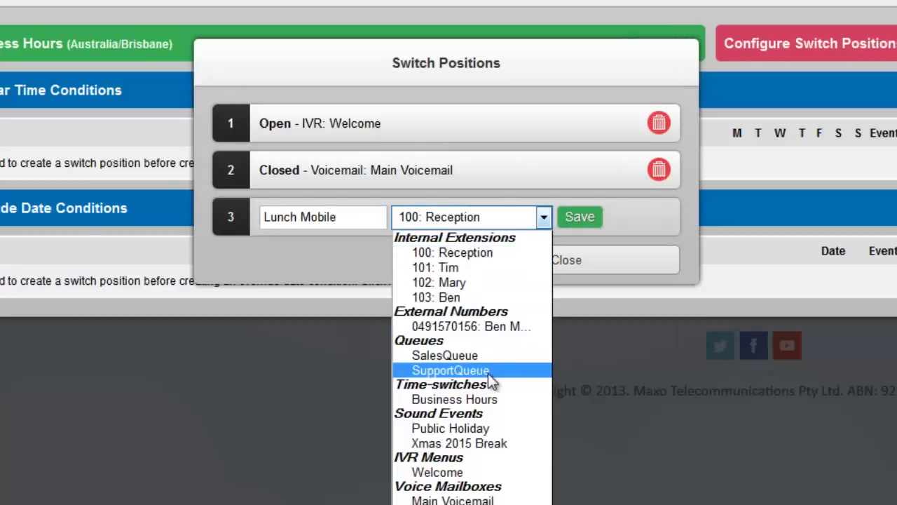
pyautogui.click(524, 326)
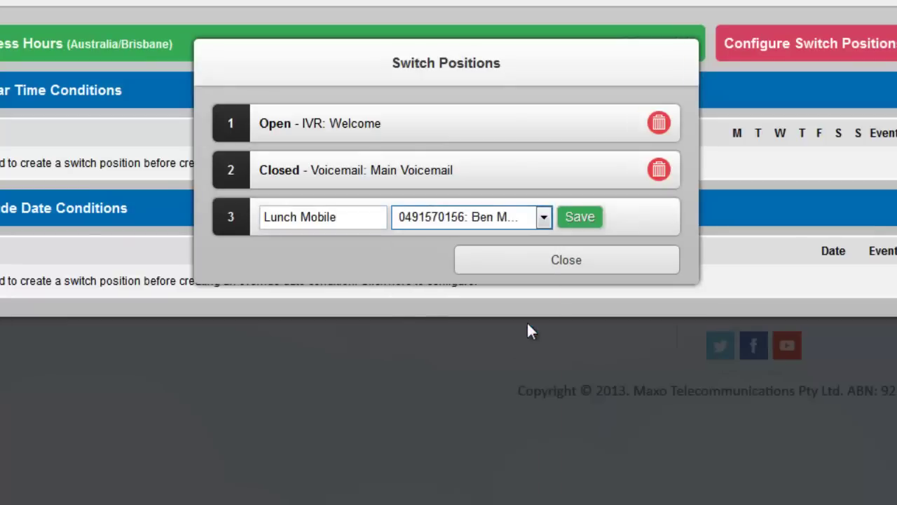
pyautogui.click(592, 218)
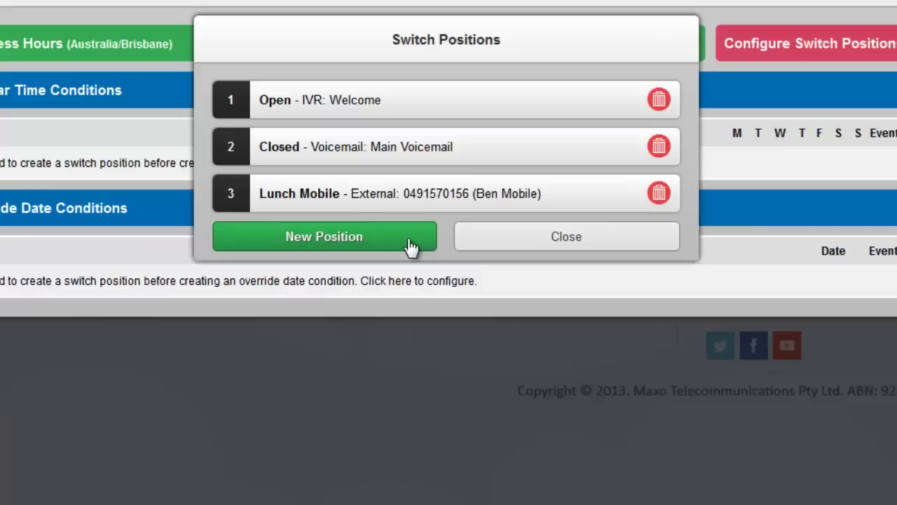
# - Add a fourth switch position named Public Holiday that routes to the Public Holiday sound event
pyautogui.click(411, 245)
pyautogui.click(372, 242)
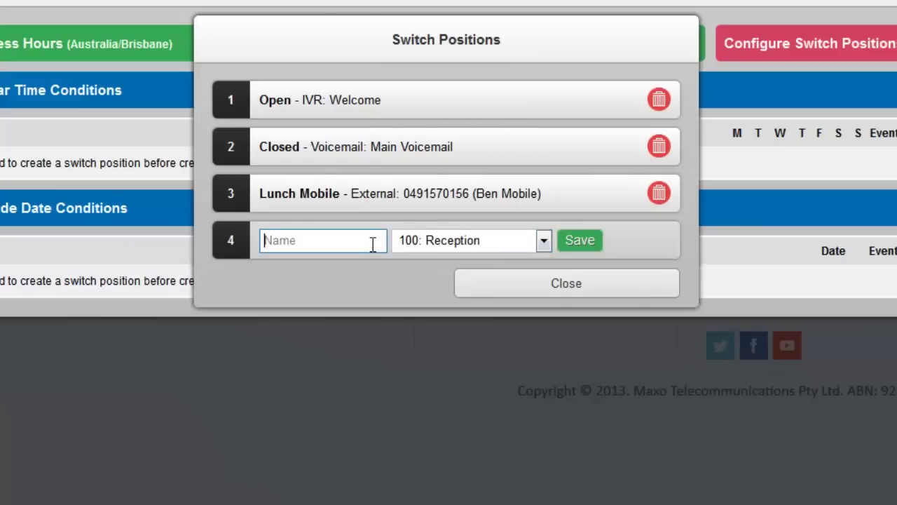
pyautogui.write('Public Holiday')
pyautogui.click(413, 245)
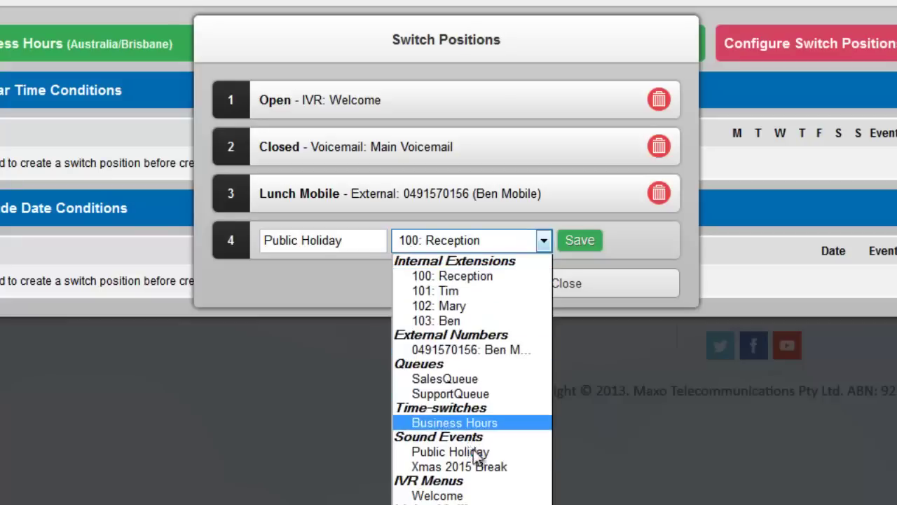
pyautogui.click(498, 454)
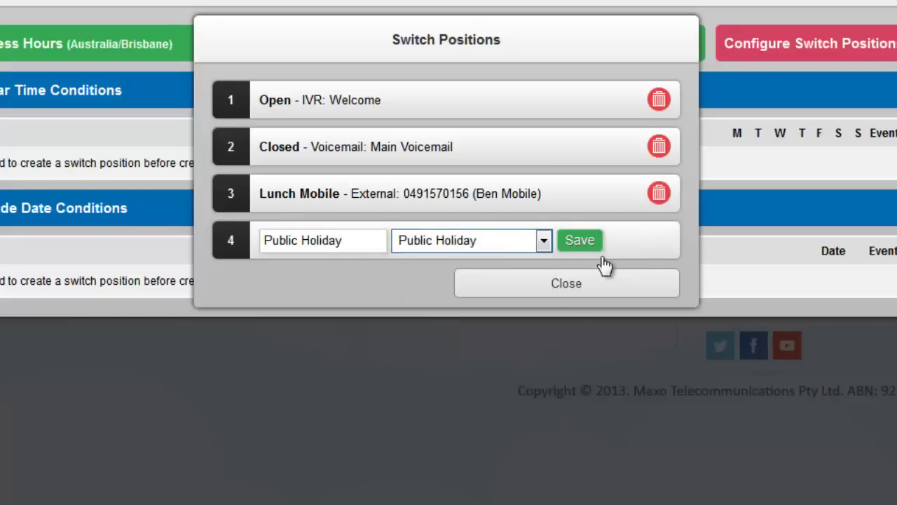
pyautogui.click(585, 240)
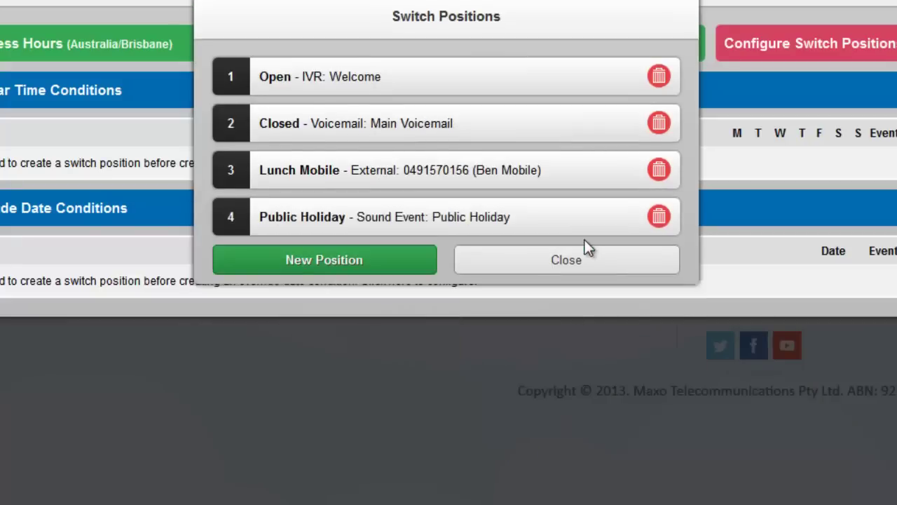
# - Add a fifth switch position named Christmas Break routed to the Xmas 2015 Break sound event, and finish configuring the switch positions
pyautogui.click(403, 261)
pyautogui.click(354, 263)
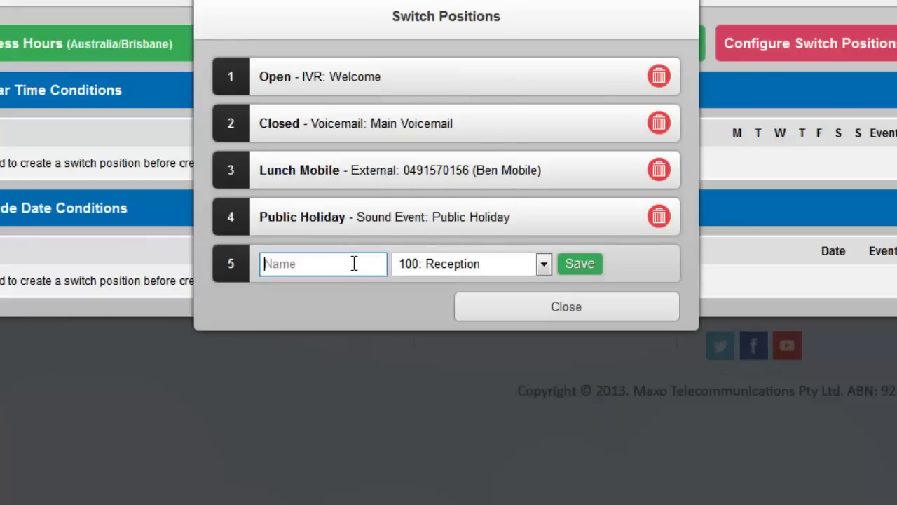
pyautogui.write('Christmas')
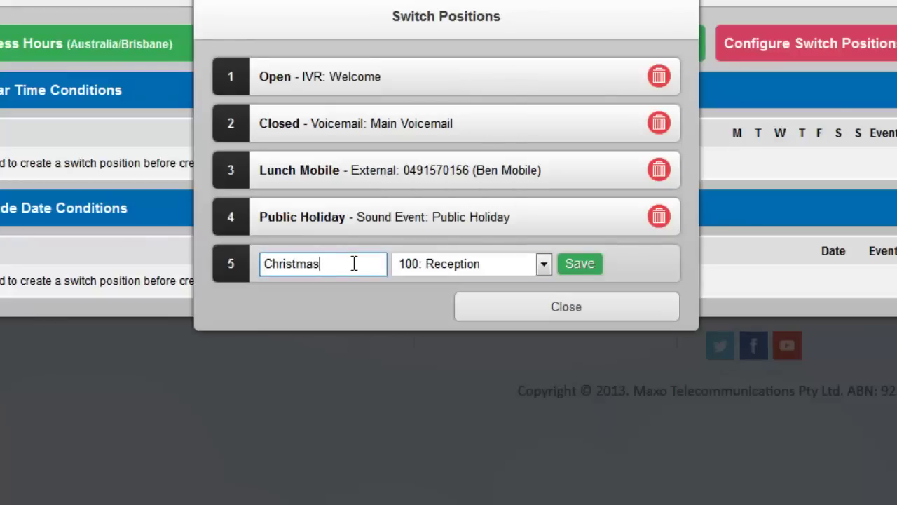
pyautogui.write(' Break')
pyautogui.click(491, 268)
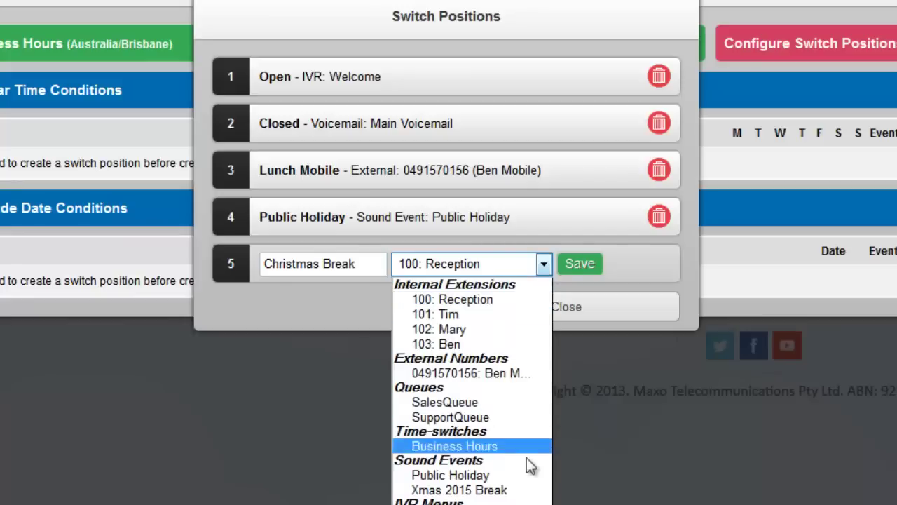
pyautogui.click(525, 491)
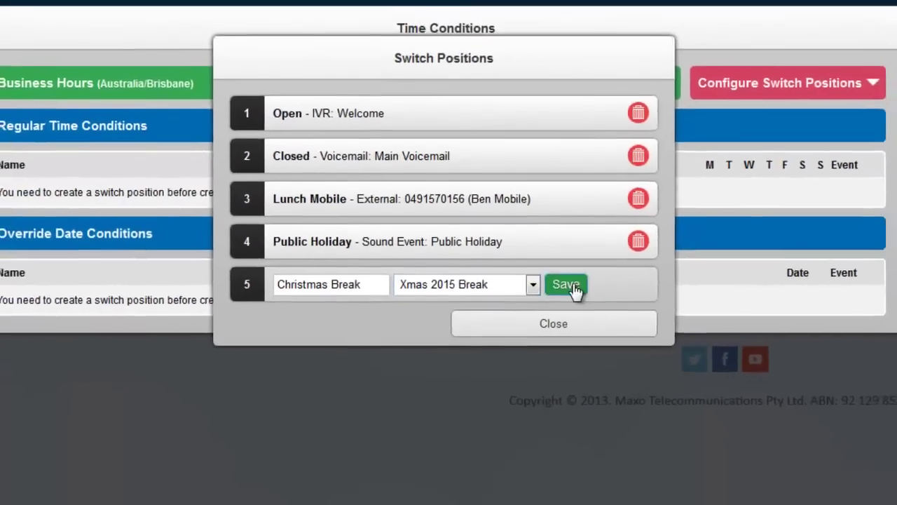
pyautogui.click(585, 270)
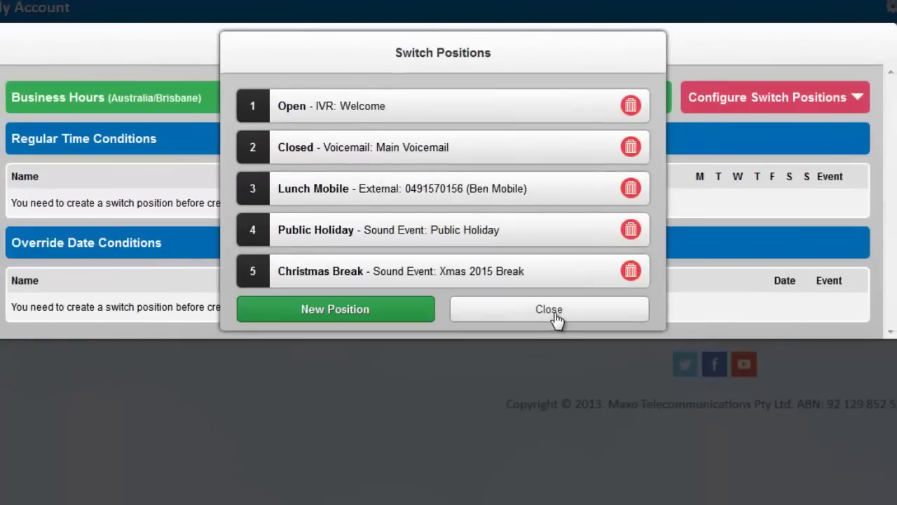
pyautogui.click(557, 316)
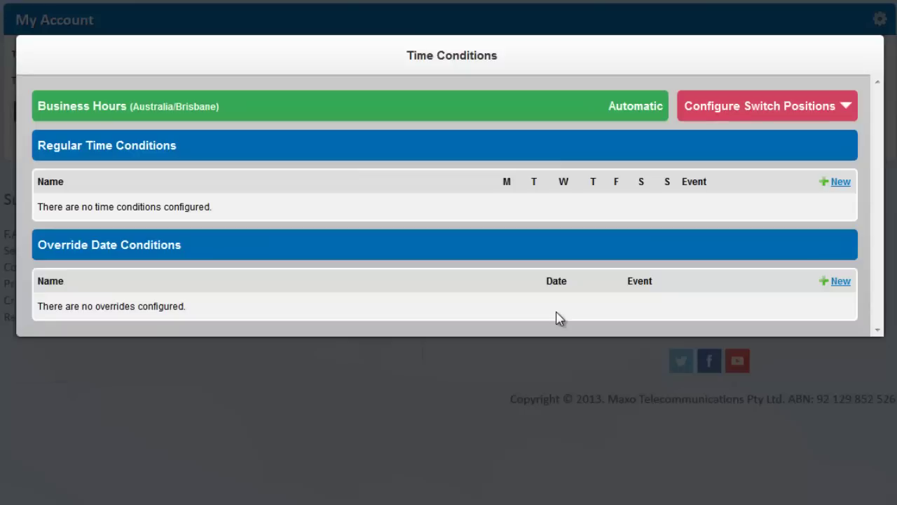
# - Start a new regular time condition named Regular Hours and exclude Thursday from its enabled days
pyautogui.click(840, 182)
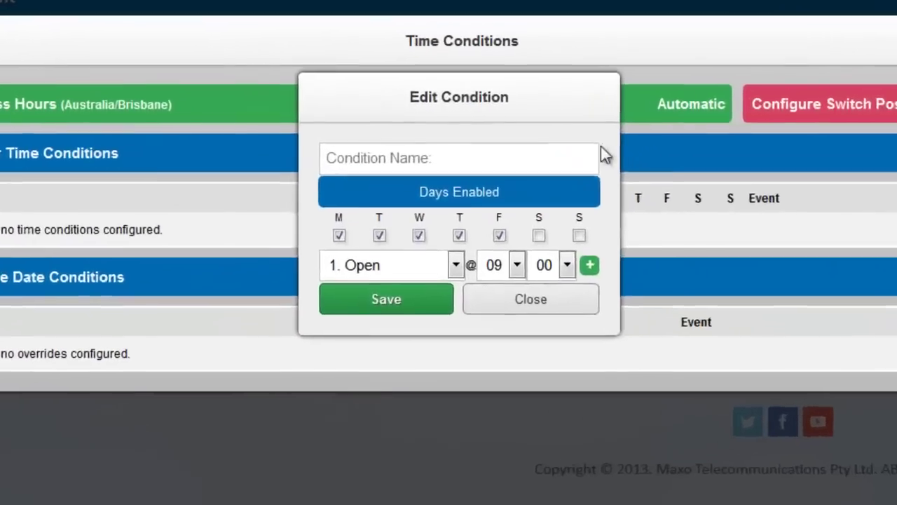
pyautogui.click(552, 150)
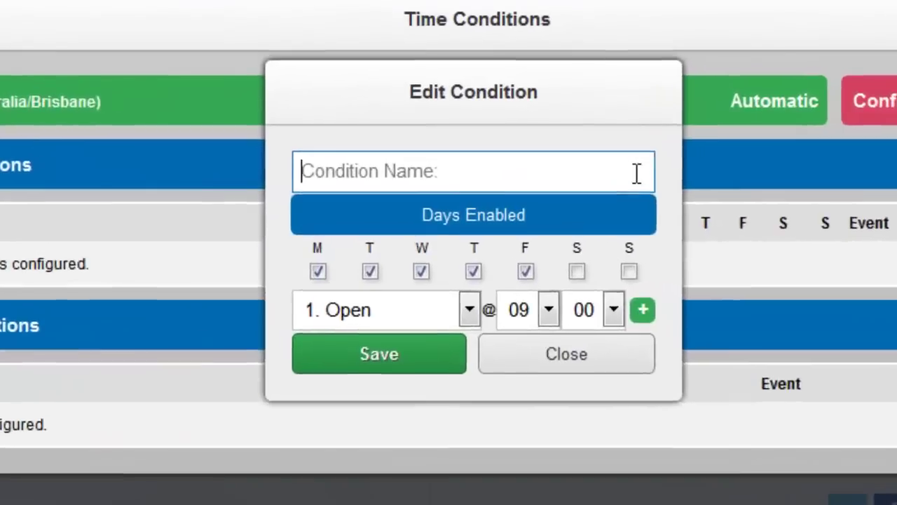
pyautogui.write('Regular Hours')
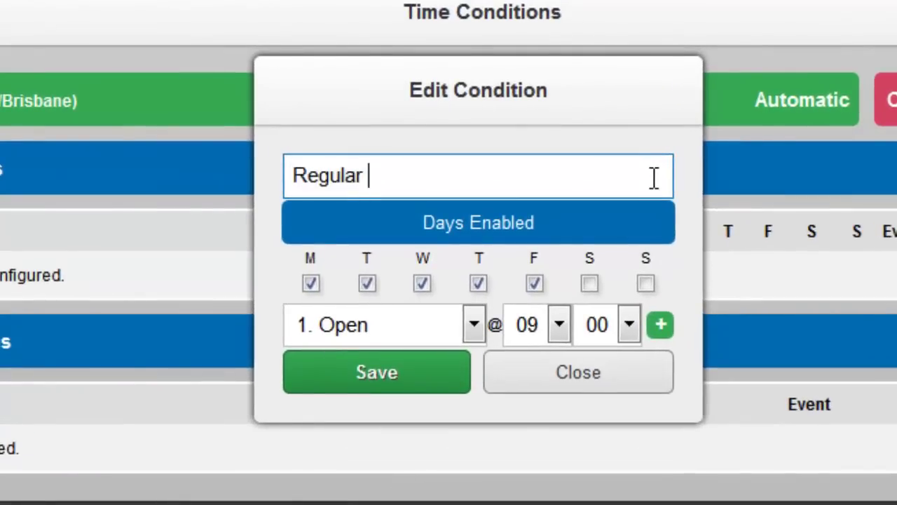
pyautogui.click(480, 284)
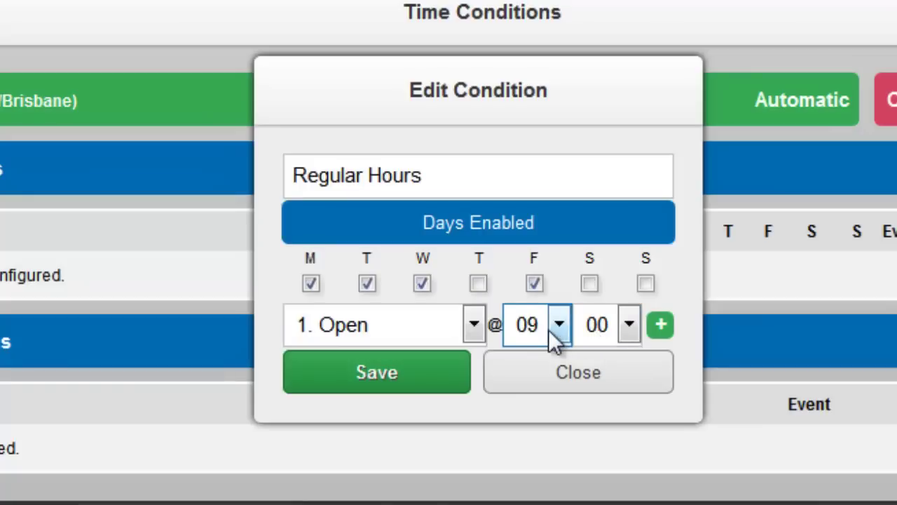
# - Add a second event to the Regular Hours condition that switches to Closed at 17:30, and save the condition
pyautogui.click(661, 325)
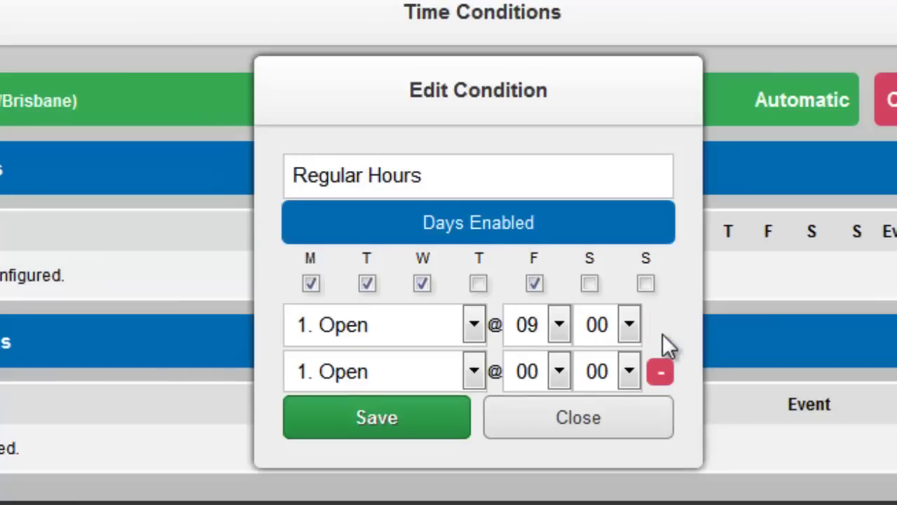
pyautogui.click(474, 373)
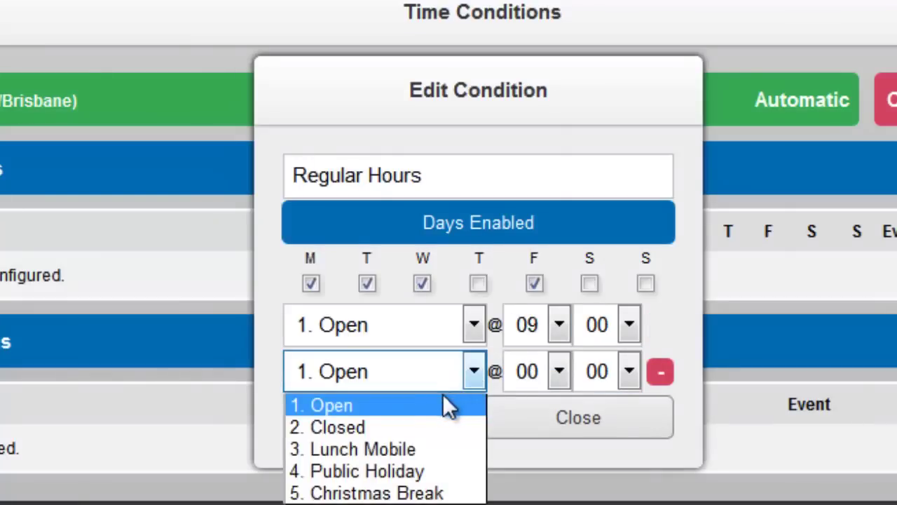
pyautogui.click(417, 429)
pyautogui.click(558, 372)
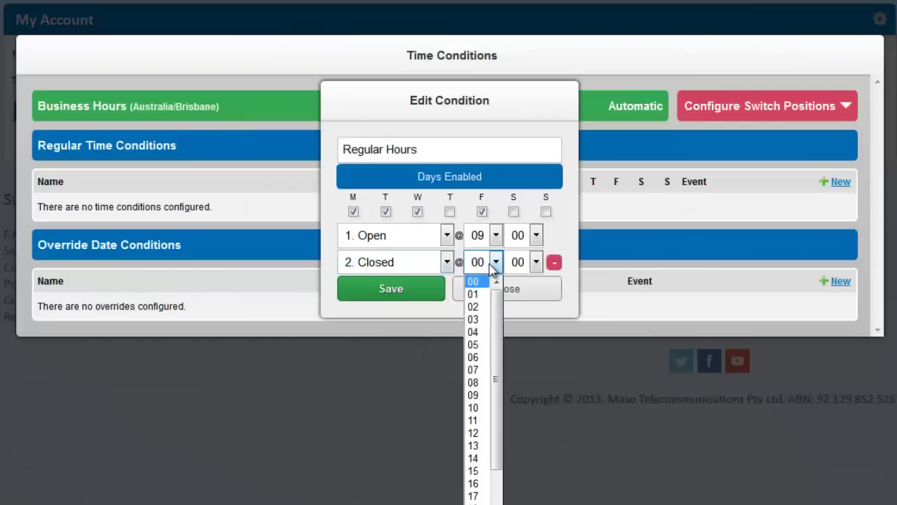
pyautogui.scroll(-1, 484, 315)
pyautogui.click(477, 465)
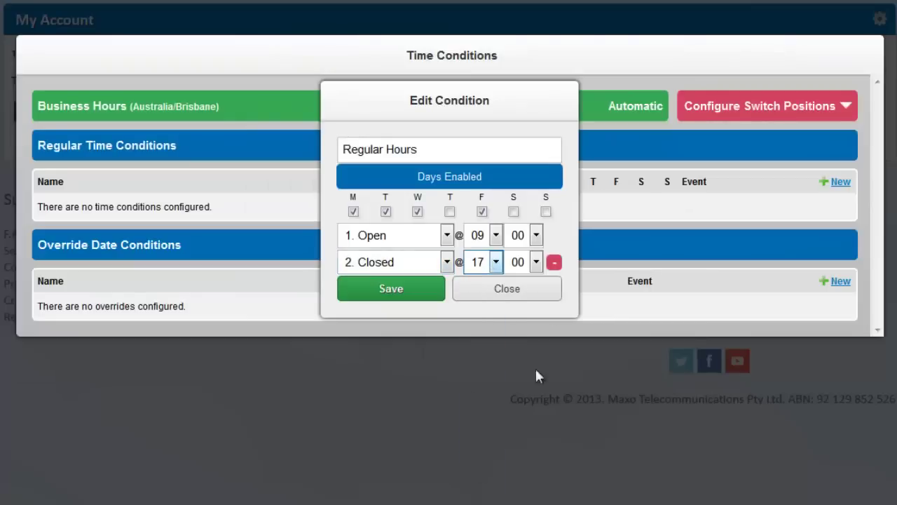
pyautogui.click(536, 262)
pyautogui.scroll(-6, 537, 356)
pyautogui.click(518, 432)
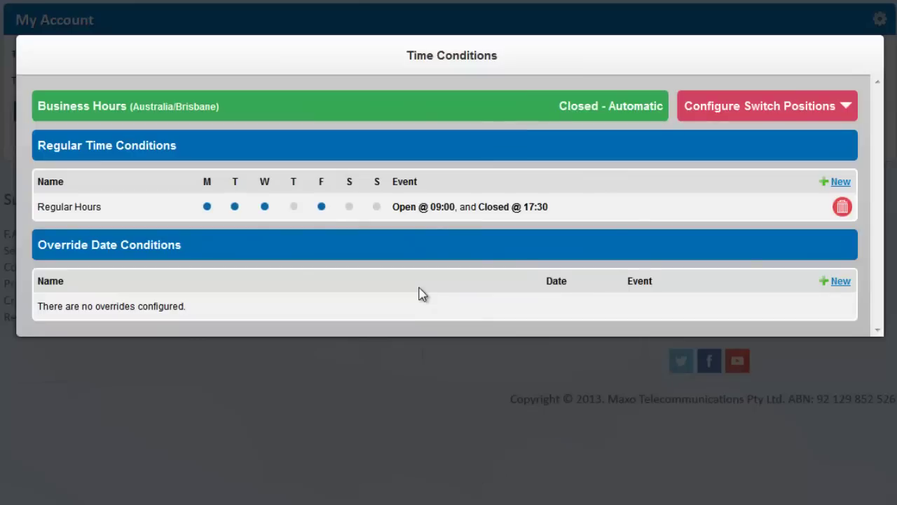
# - Start a new regular time condition named Thursday Night and leave only Thursday enabled
pyautogui.click(832, 183)
pyautogui.click(508, 153)
pyautogui.write('Th')
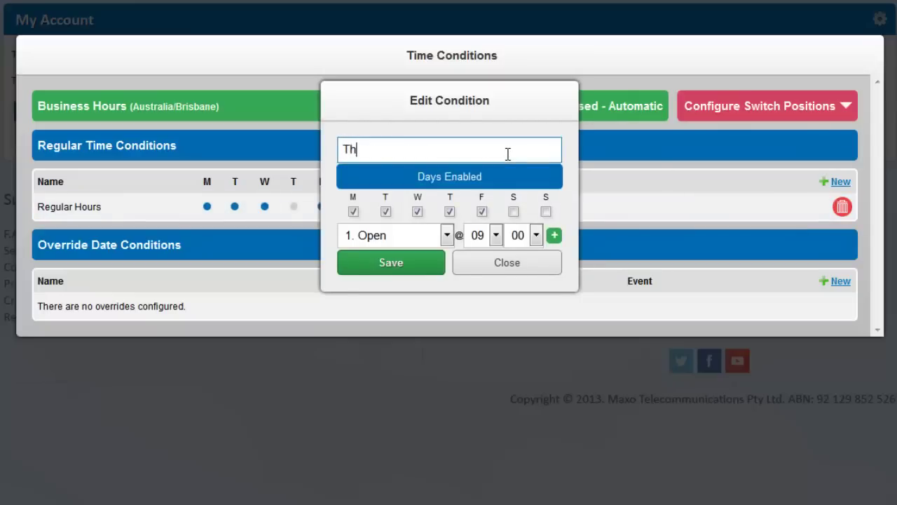
pyautogui.write('ursday Night')
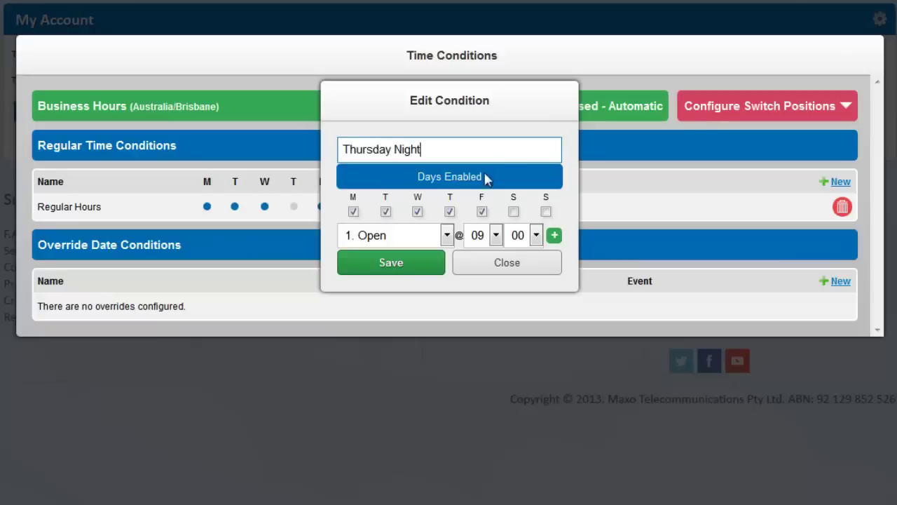
pyautogui.click(482, 212)
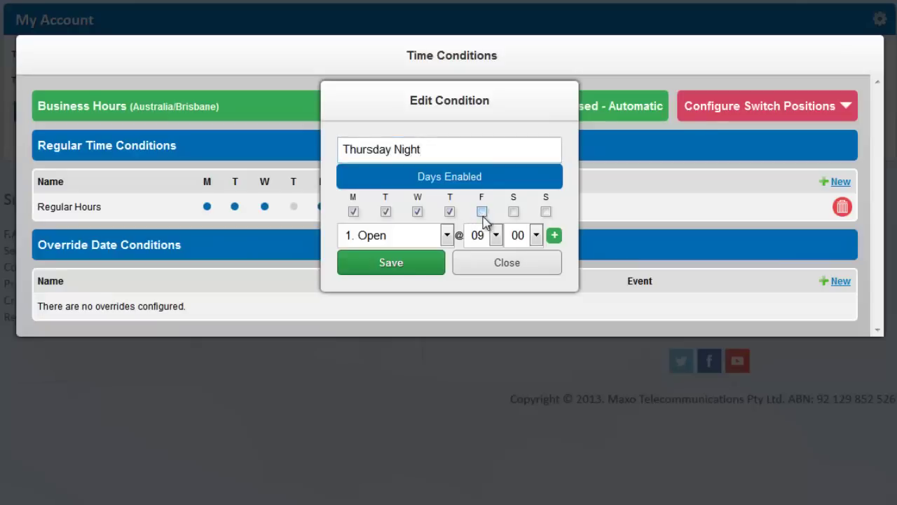
pyautogui.click(417, 213)
pyautogui.click(387, 212)
pyautogui.click(352, 212)
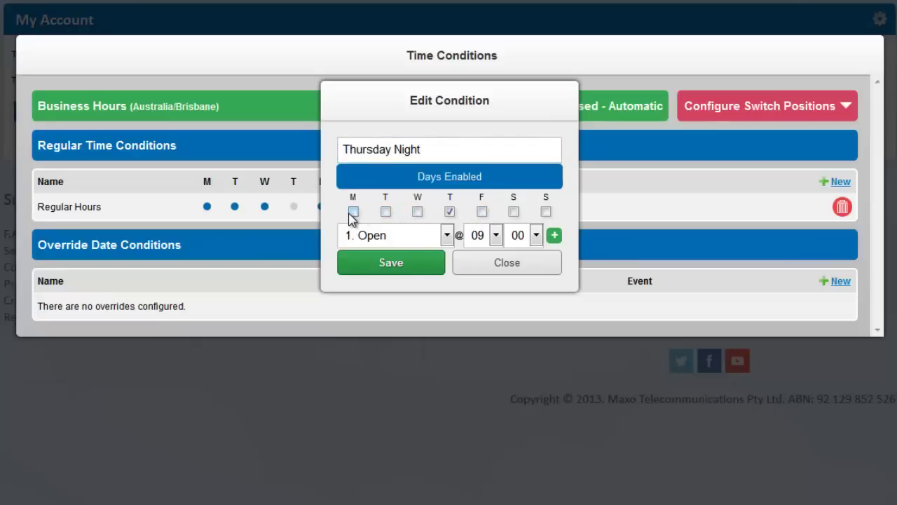
# - Add a Closed event at 21:00 to the Thursday Night condition and save it
pyautogui.click(554, 235)
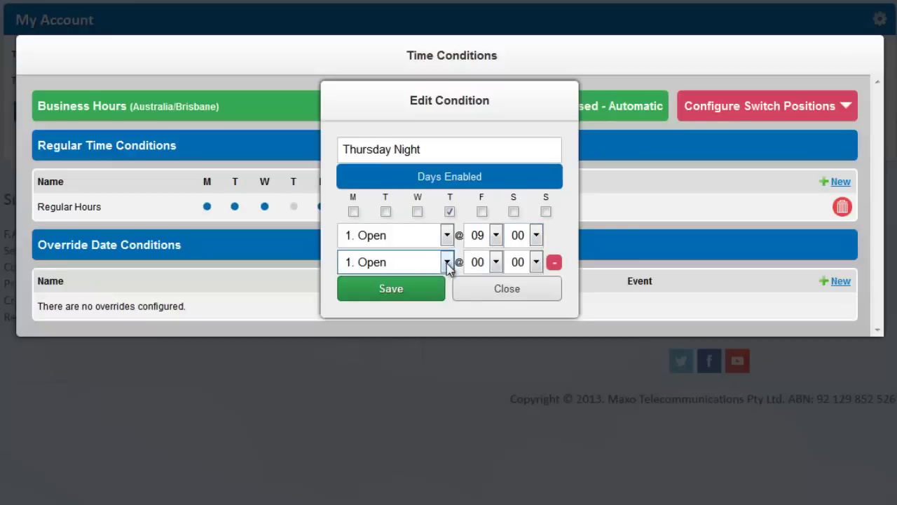
pyautogui.click(447, 262)
pyautogui.click(434, 295)
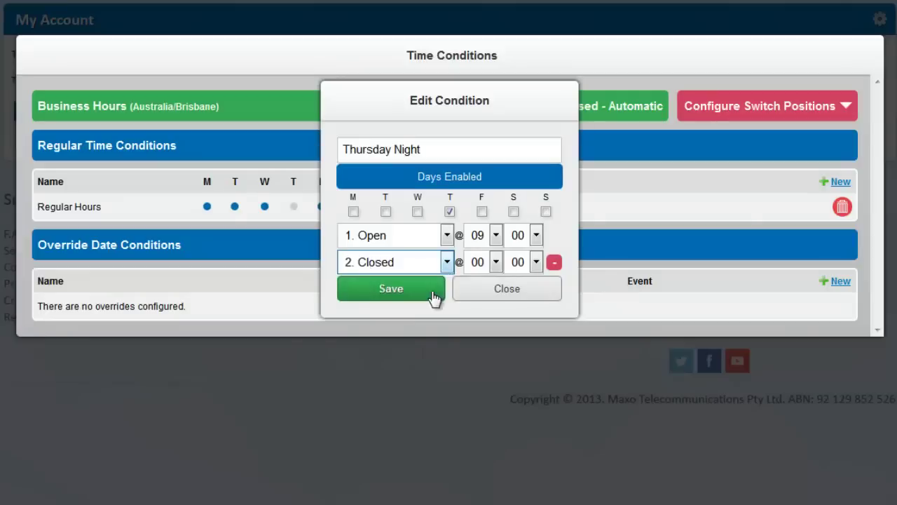
pyautogui.click(478, 264)
pyautogui.moveTo(495, 308); pyautogui.dragTo(497, 394)
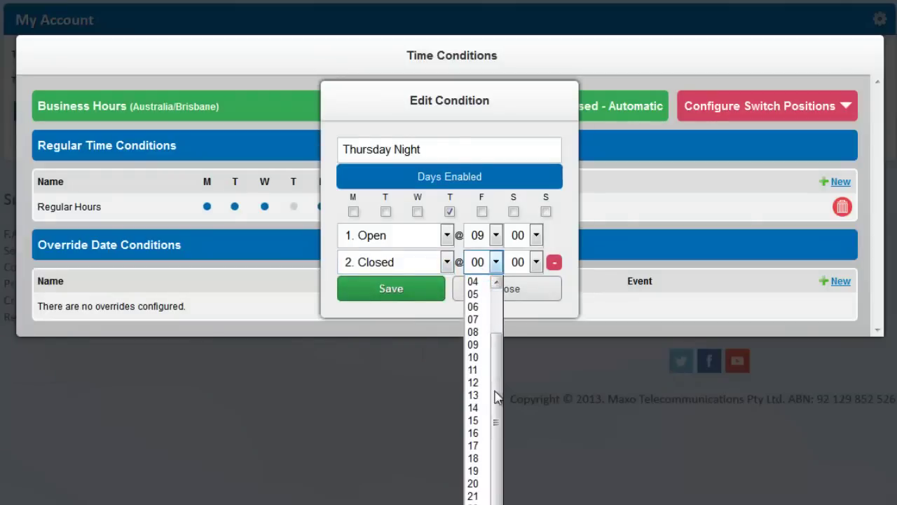
pyautogui.click(479, 494)
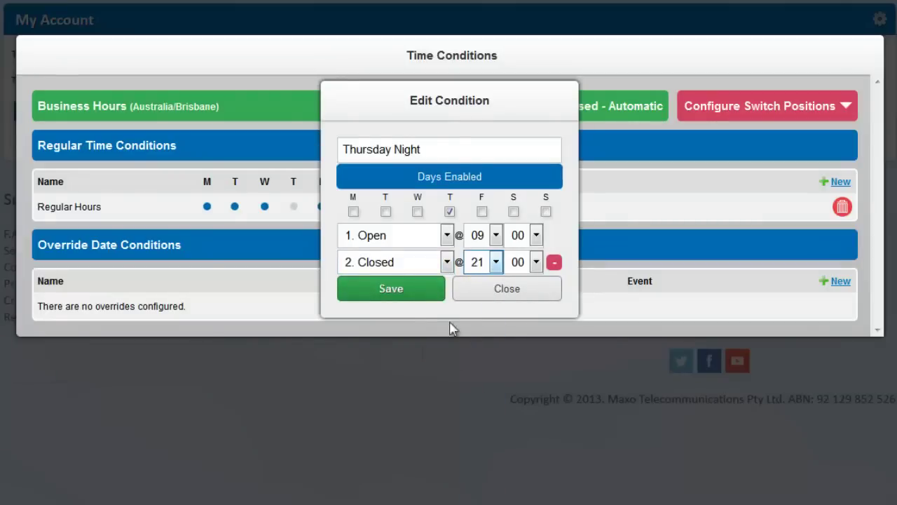
pyautogui.click(435, 295)
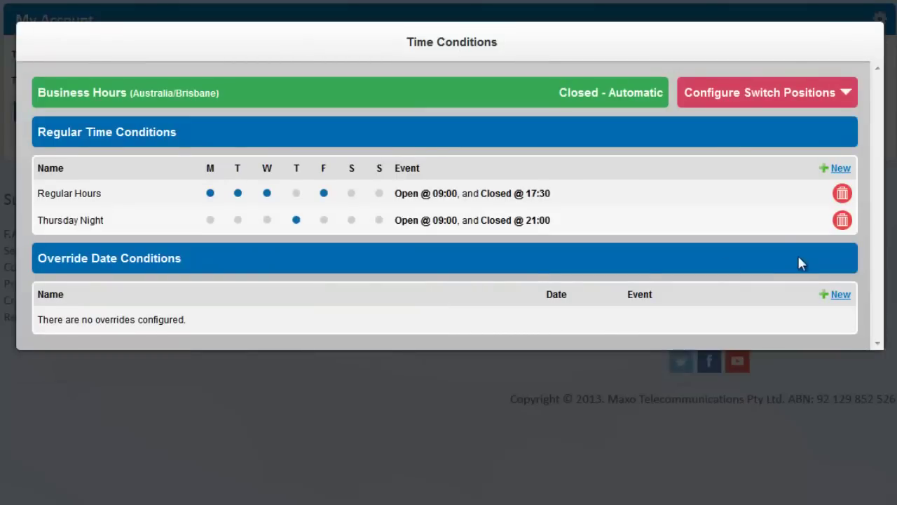
# - Start a new regular time condition named Saturday that is enabled on Saturday only
pyautogui.click(841, 171)
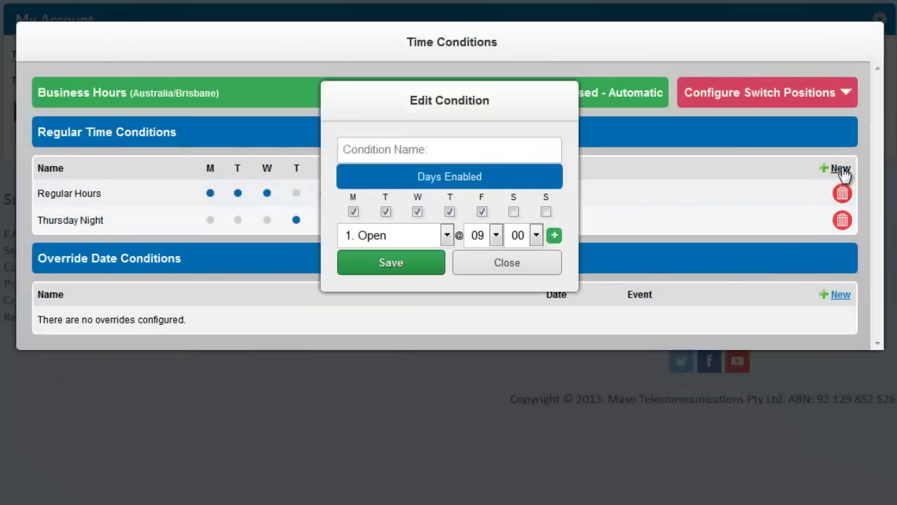
pyautogui.click(535, 150)
pyautogui.write('Saturday')
pyautogui.click(513, 211)
pyautogui.click(481, 211)
pyautogui.click(450, 211)
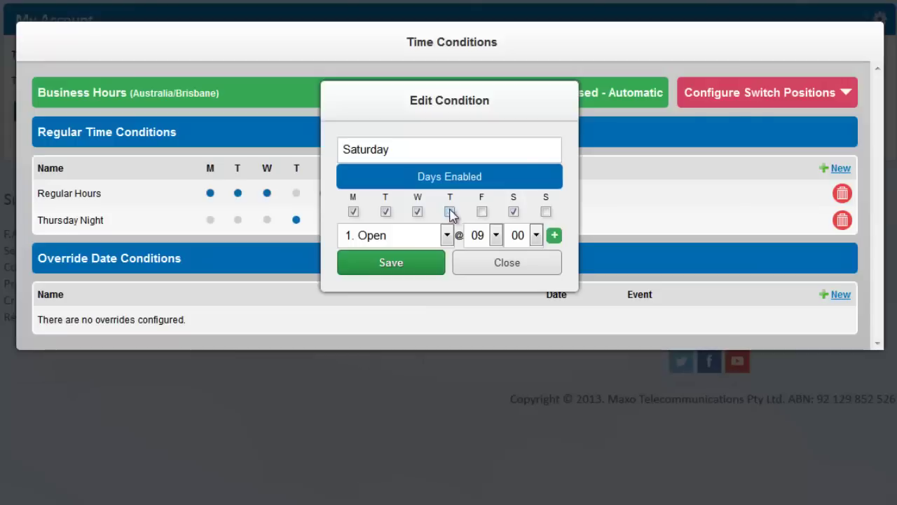
pyautogui.click(417, 211)
pyautogui.click(386, 211)
# - Set the Saturday condition to Open at 10:00 and Closed at 16:00, and save it
pyautogui.click(495, 235)
pyautogui.click(501, 356)
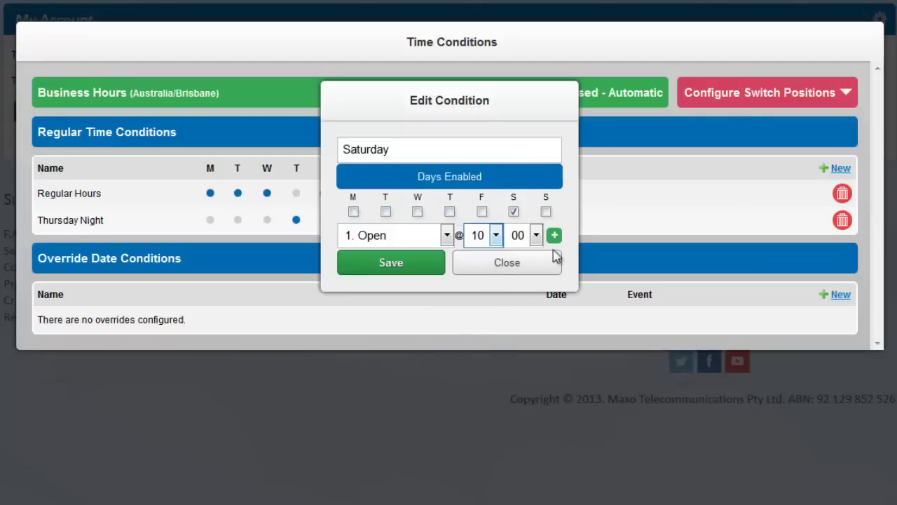
pyautogui.click(554, 235)
pyautogui.click(446, 262)
pyautogui.click(381, 292)
pyautogui.click(495, 261)
pyautogui.scroll(-1, 491, 411)
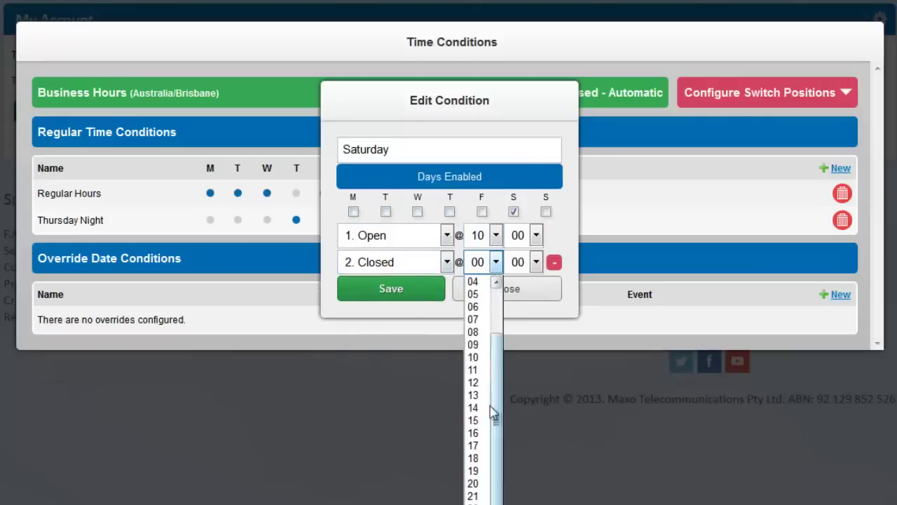
pyautogui.click(481, 436)
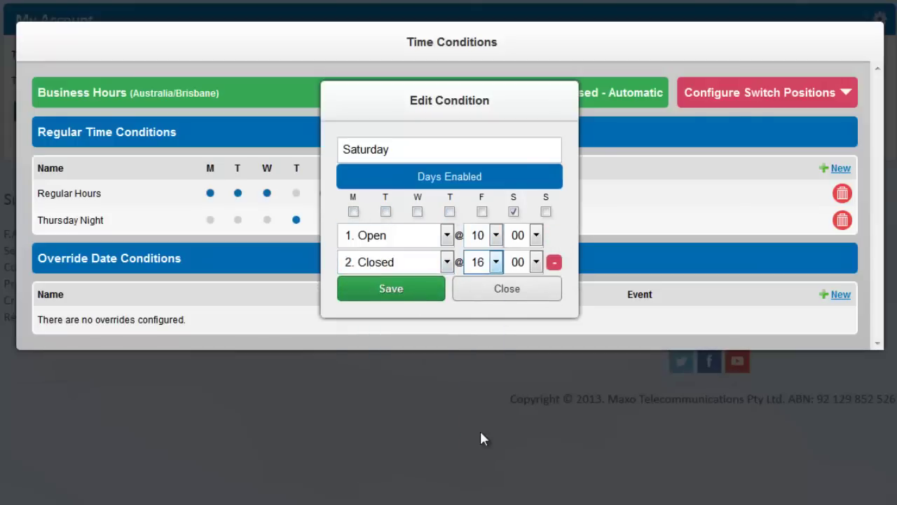
pyautogui.click(420, 295)
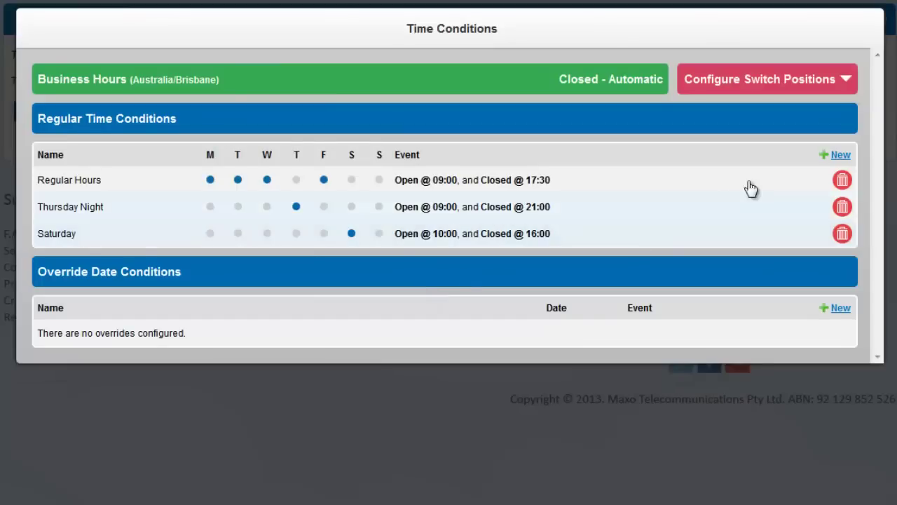
# - Start a new weekday time condition named Lunch with its first event switching to Lunch Mobile at 12:30
pyautogui.click(837, 155)
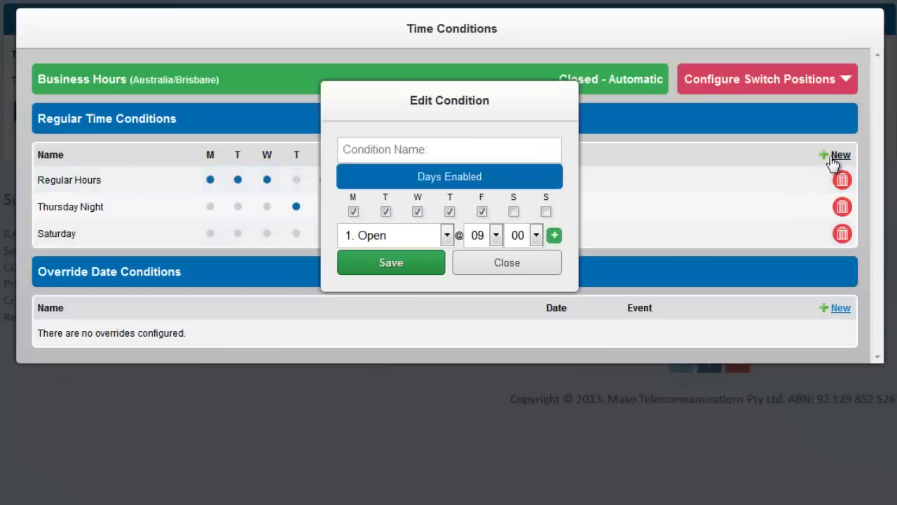
pyautogui.click(537, 151)
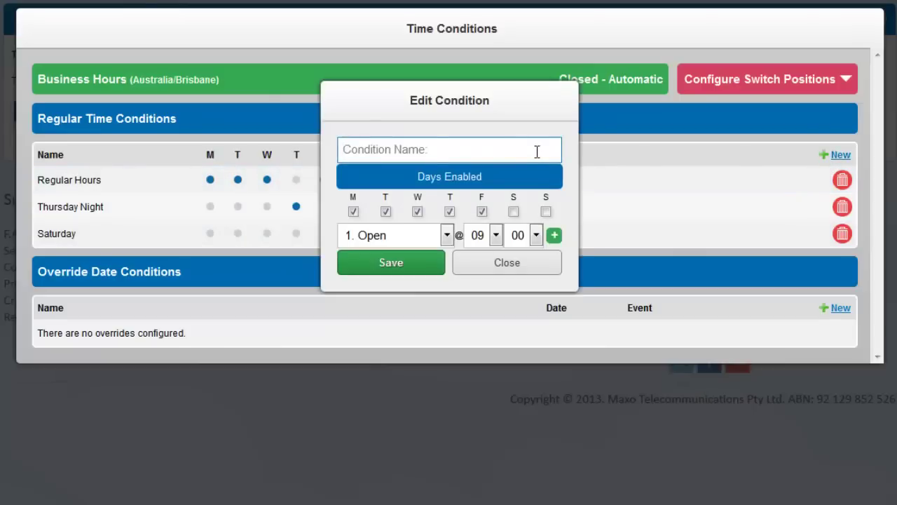
pyautogui.write('Lunch')
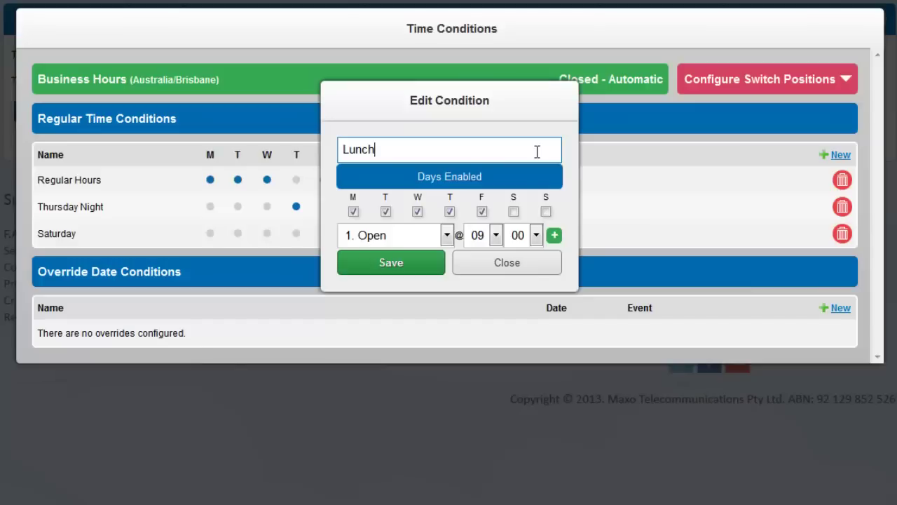
pyautogui.click(446, 237)
pyautogui.click(419, 281)
pyautogui.click(495, 235)
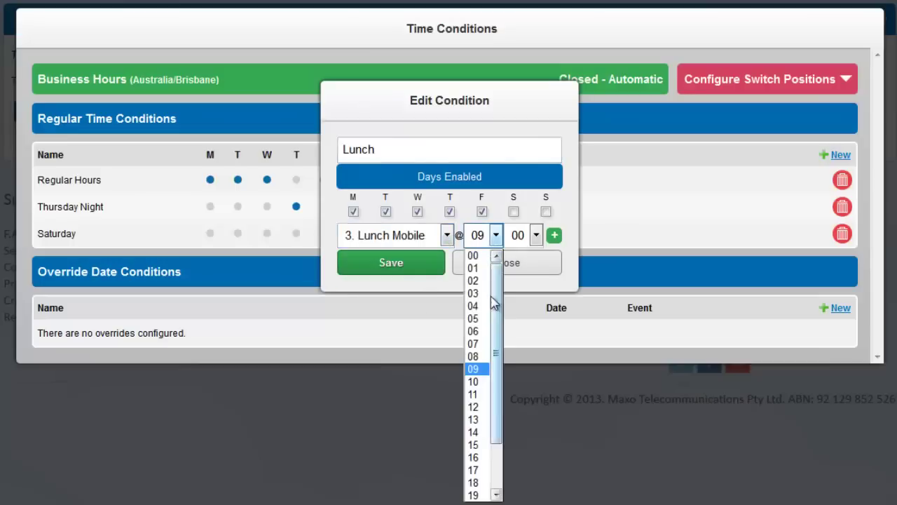
pyautogui.scroll(-1, 496, 337)
pyautogui.click(480, 377)
pyautogui.click(536, 235)
pyautogui.scroll(-5, 519, 386)
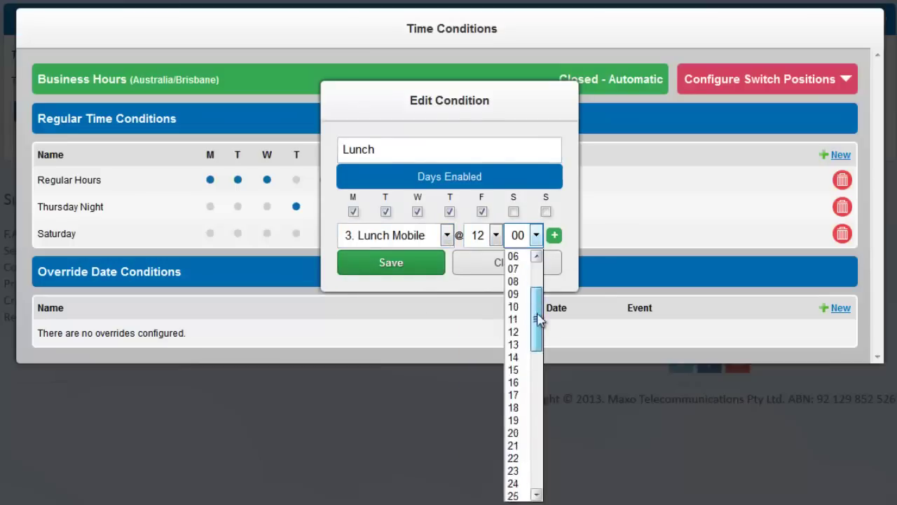
pyautogui.click(515, 449)
# - Add a second event to the Lunch condition that returns to Open at 13:30, and save the condition
pyautogui.click(554, 235)
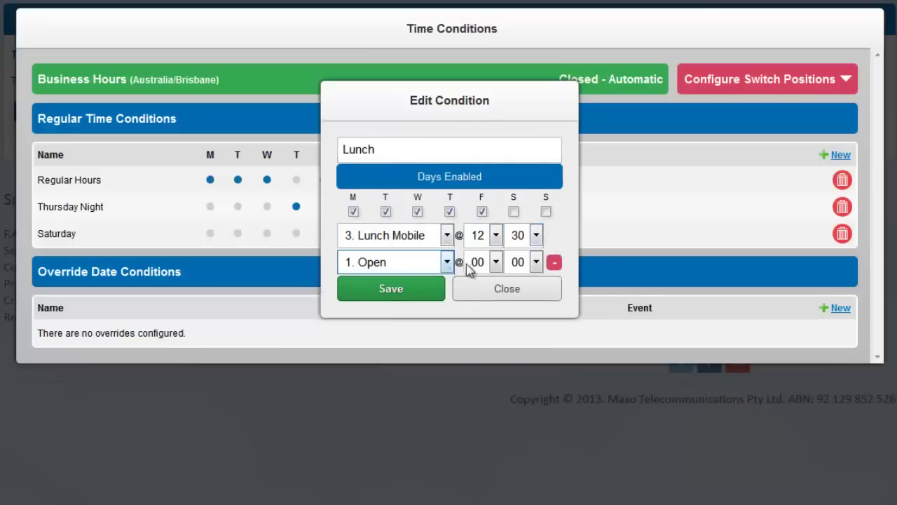
pyautogui.click(480, 262)
pyautogui.click(474, 453)
pyautogui.click(537, 262)
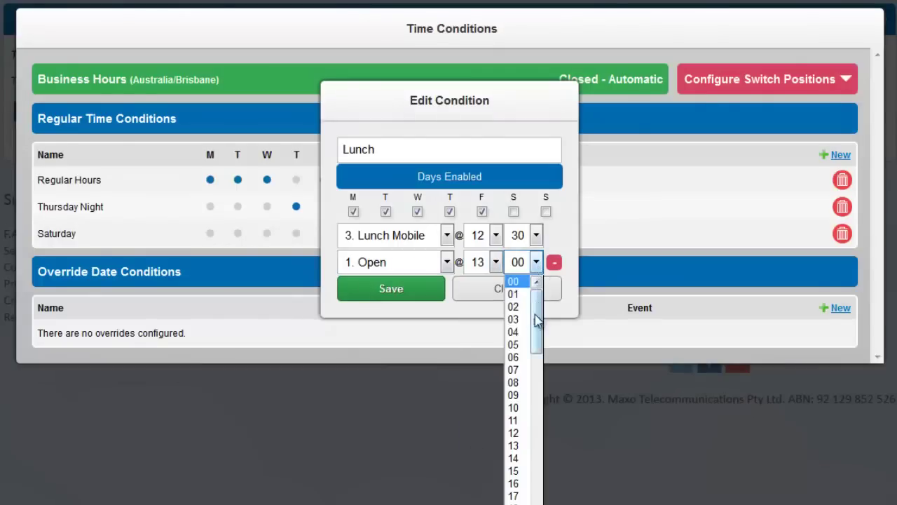
pyautogui.scroll(-5, 532, 370)
pyautogui.click(517, 437)
pyautogui.click(418, 292)
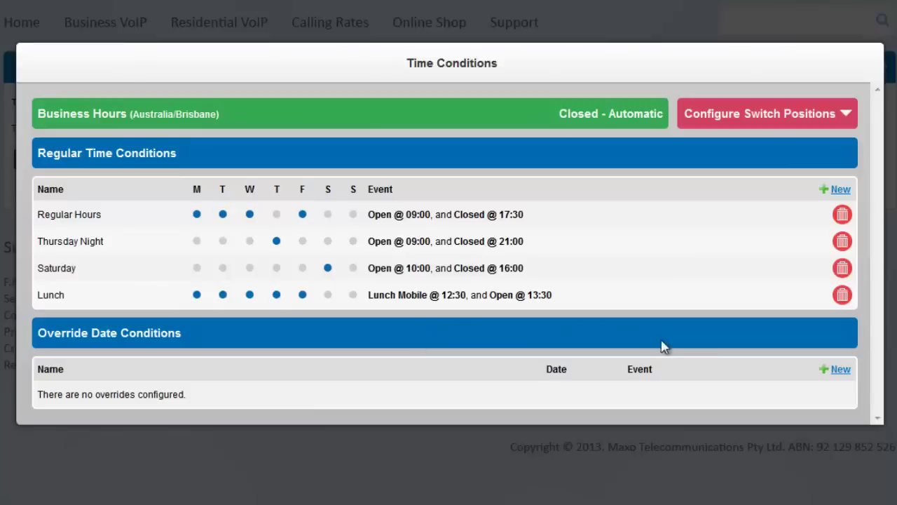
# - Start a new override date condition named Australia Day, running from 26-01-2015 to 26-01-2015
pyautogui.click(840, 370)
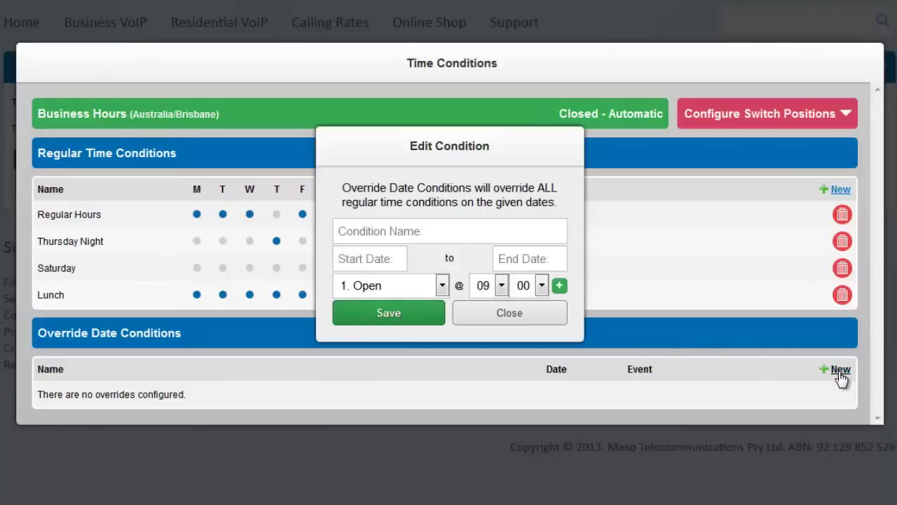
pyautogui.click(515, 230)
pyautogui.write('Australia Day')
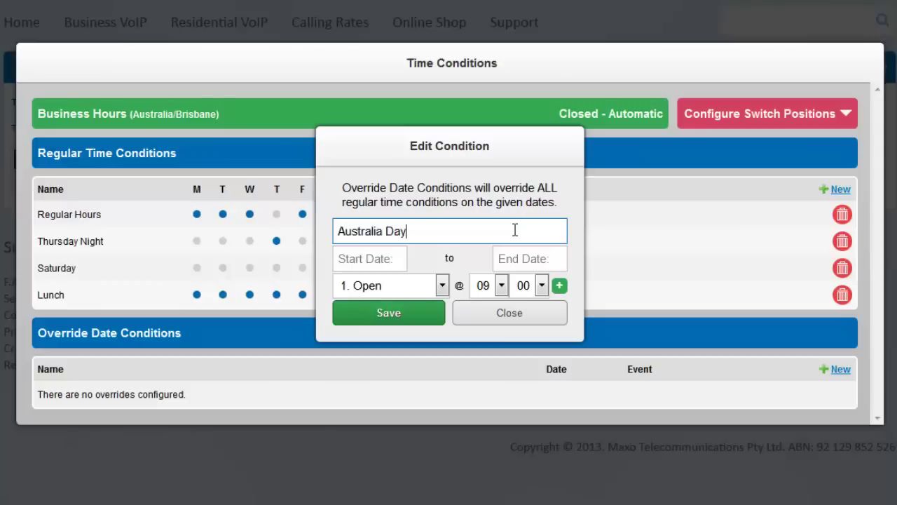
pyautogui.click(390, 257)
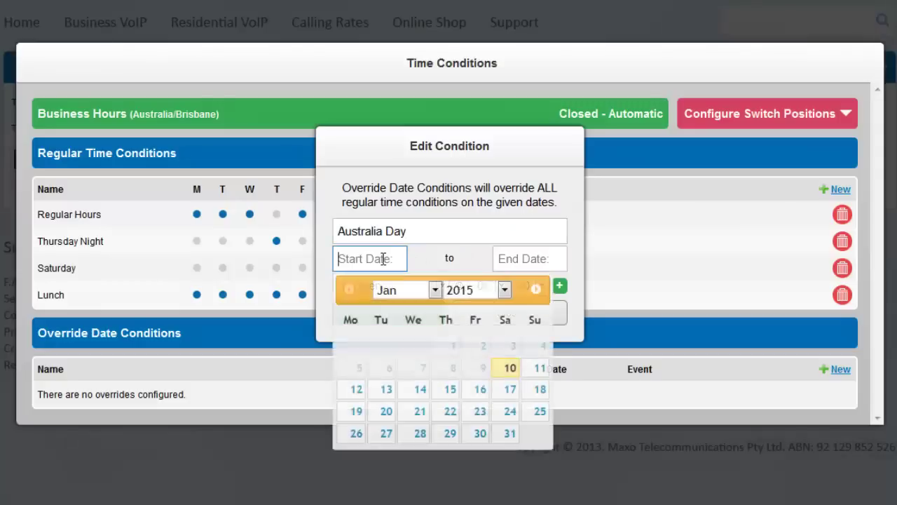
pyautogui.click(355, 433)
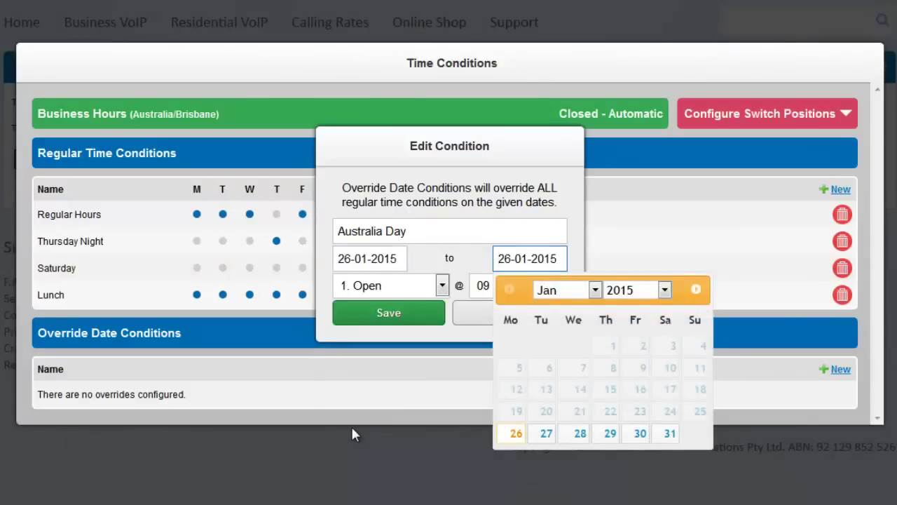
pyautogui.click(513, 435)
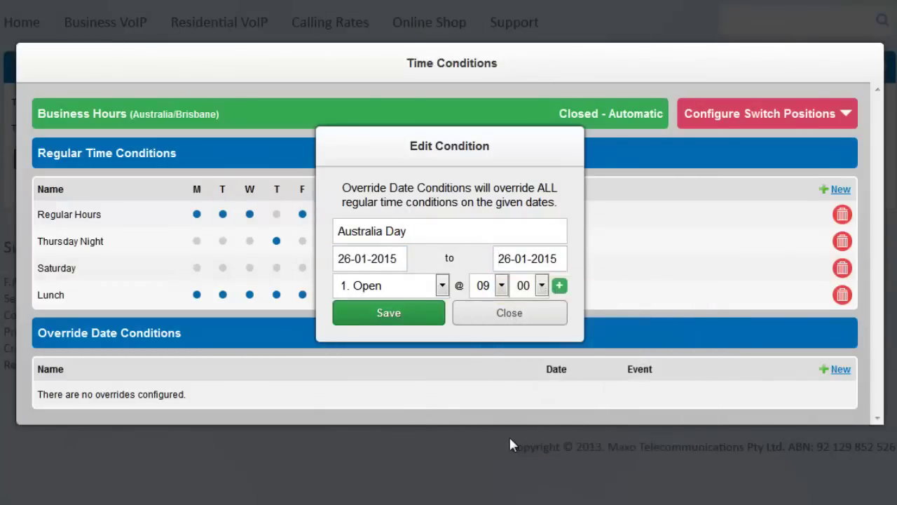
# - Set the Australia Day override's Open event to 09:30 and add a Closed event at 16:00
pyautogui.click(541, 286)
pyautogui.scroll(-5, 543, 336)
pyautogui.click(519, 484)
pyautogui.click(559, 285)
pyautogui.click(393, 312)
pyautogui.click(383, 343)
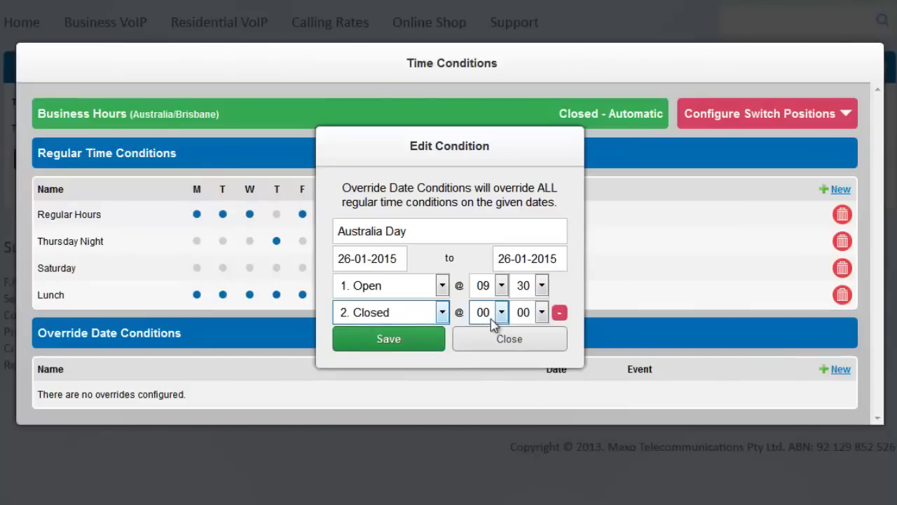
pyautogui.click(491, 312)
pyautogui.moveTo(504, 364); pyautogui.dragTo(503, 411)
pyautogui.click(478, 483)
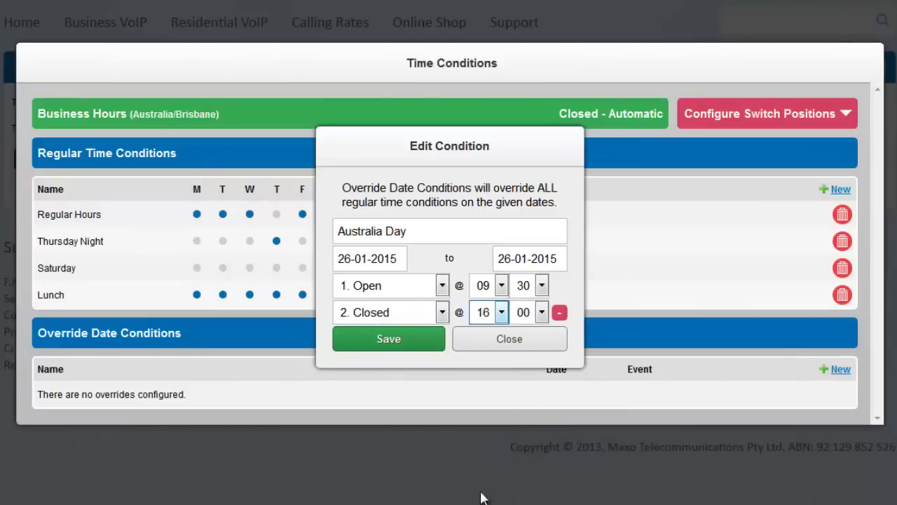
# - Set the Australia Day override's Closed event to 16:30 and save the condition
pyautogui.click(542, 312)
pyautogui.moveTo(543, 364); pyautogui.dragTo(545, 421)
pyautogui.click(519, 480)
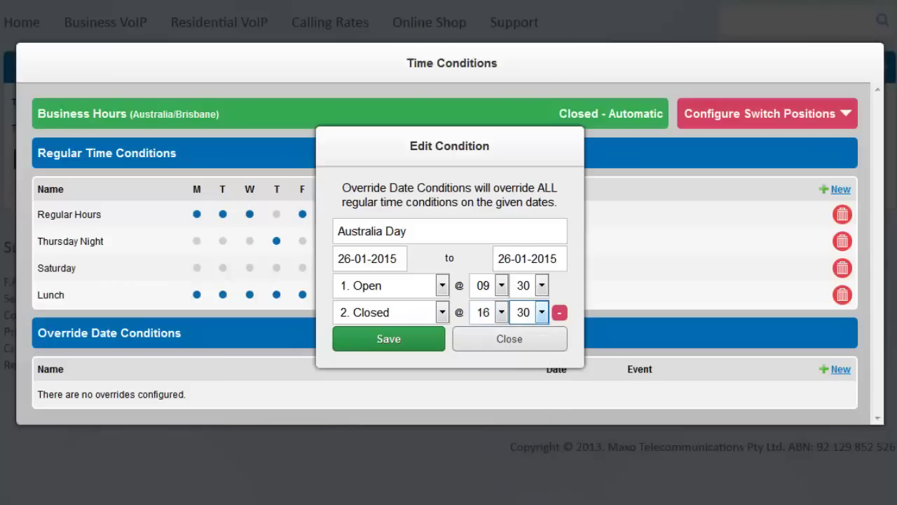
pyautogui.click(423, 345)
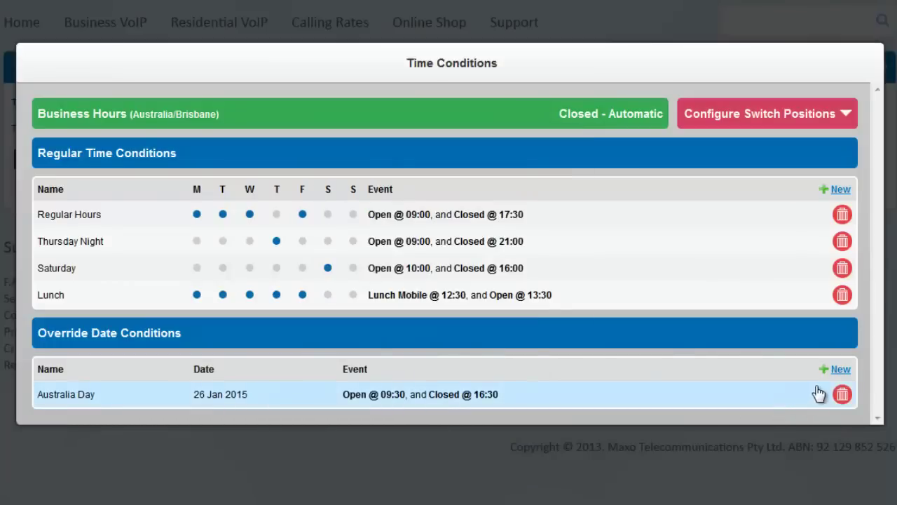
# - Start a new override date condition named Anzac Day, running from 25-04-2015 to 25-04-2015
pyautogui.click(840, 369)
pyautogui.click(489, 230)
pyautogui.write('A')
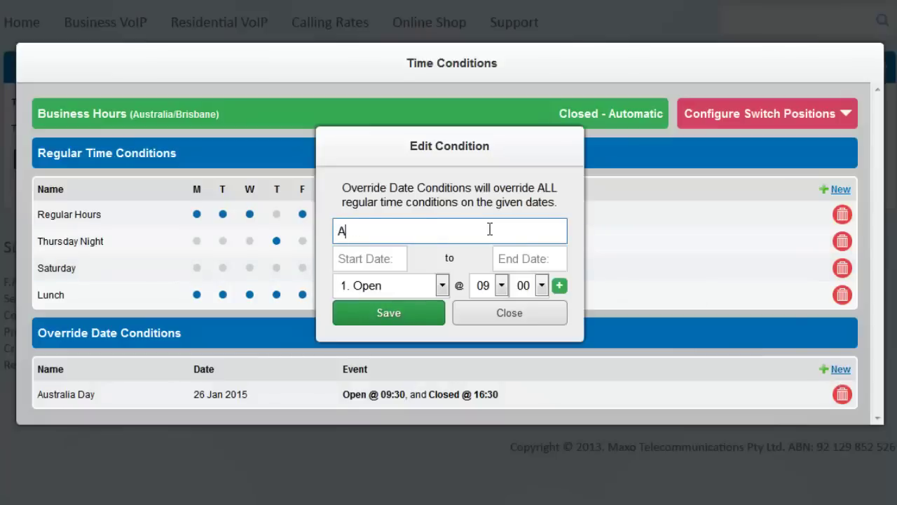
pyautogui.write('nzac Day')
pyautogui.click(389, 258)
pyautogui.click(410, 288)
pyautogui.click(405, 360)
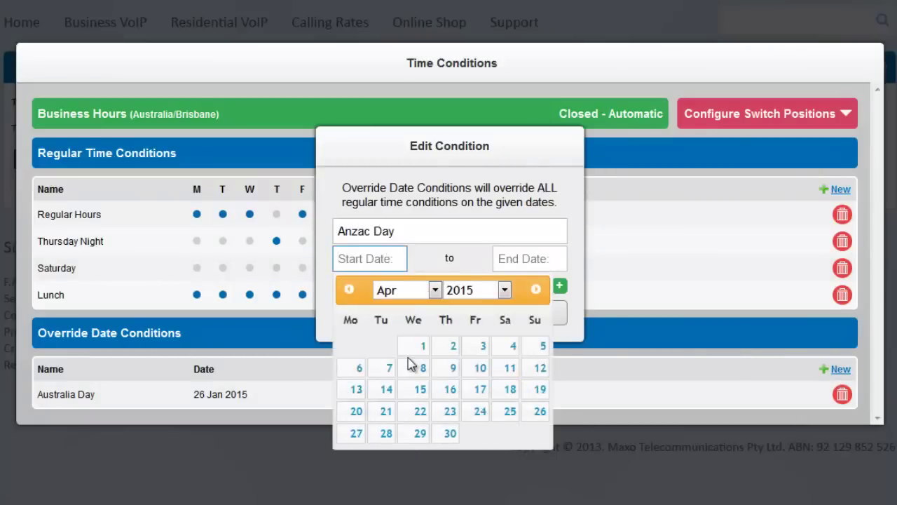
pyautogui.click(512, 415)
pyautogui.click(671, 415)
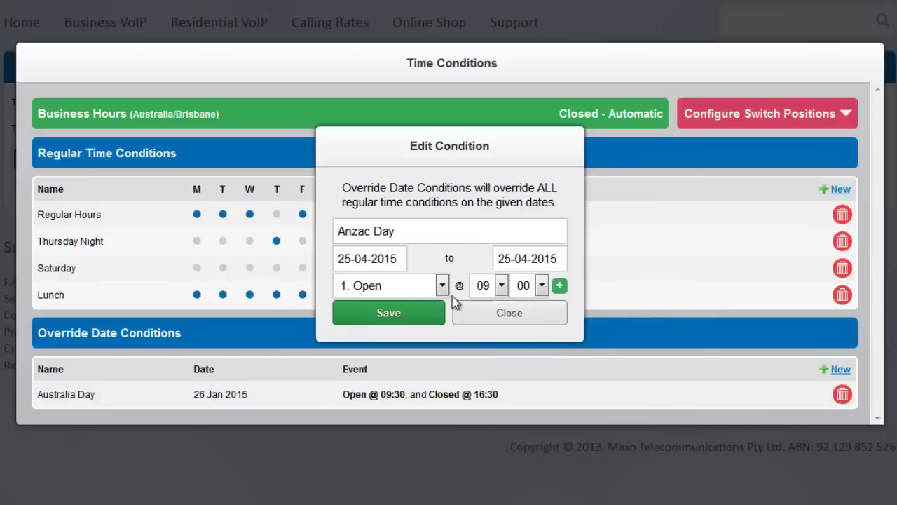
# - Set the Anzac Day override's event to Public Holiday at 00:00 and save the condition
pyautogui.click(444, 291)
pyautogui.click(427, 343)
pyautogui.click(485, 287)
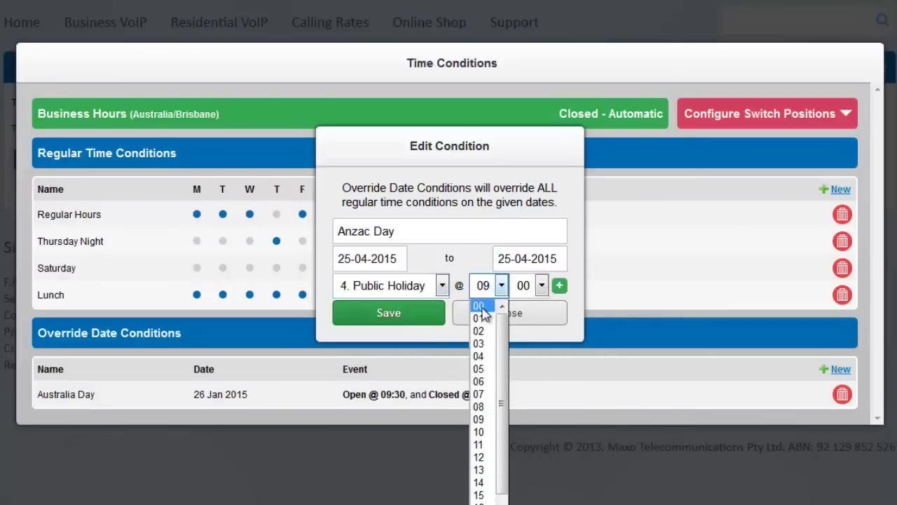
pyautogui.click(485, 315)
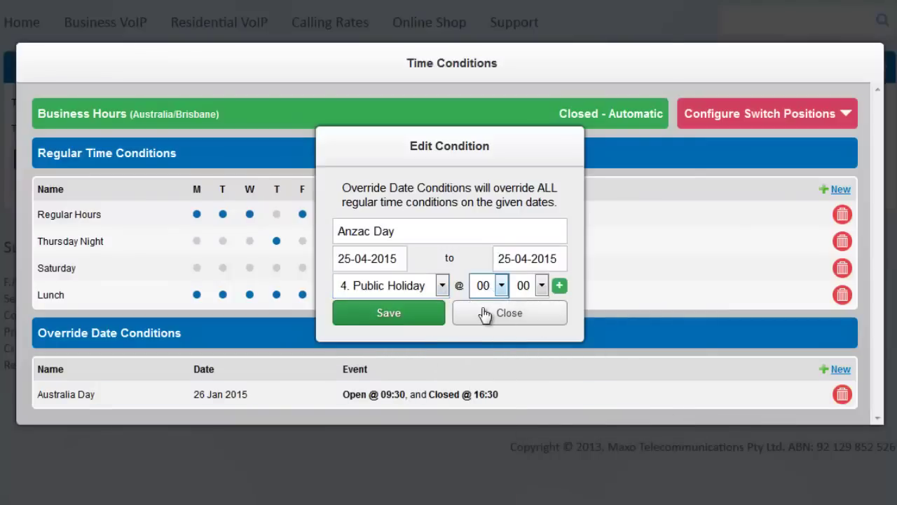
pyautogui.click(427, 323)
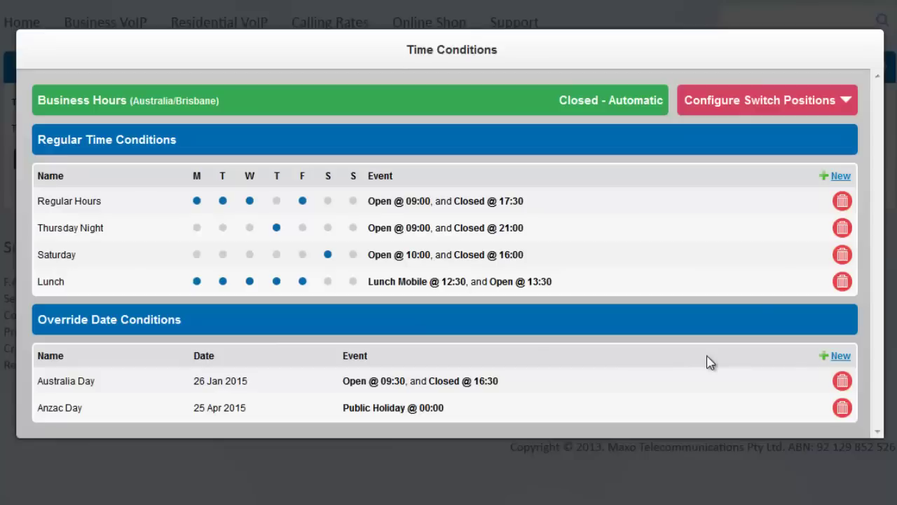
# - Start a new override date condition named Christmas Break, running from 25-12-2015 to 03-01-2016
pyautogui.click(838, 358)
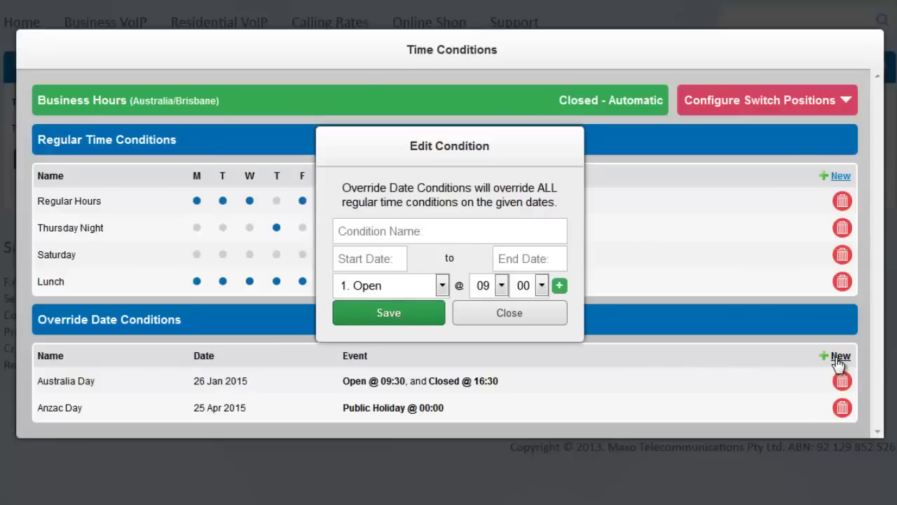
pyautogui.click(553, 230)
pyautogui.write('Chris')
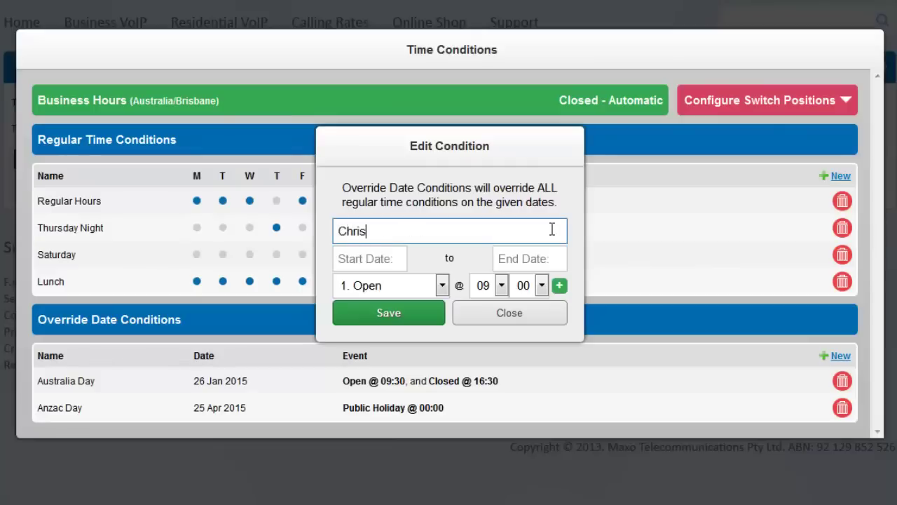
pyautogui.write('tmas Break')
pyautogui.click(389, 259)
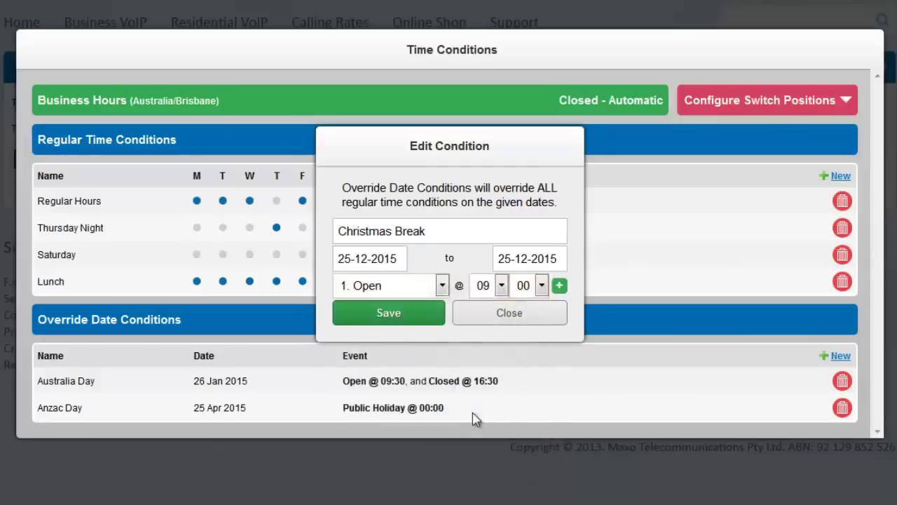
pyautogui.click(552, 259)
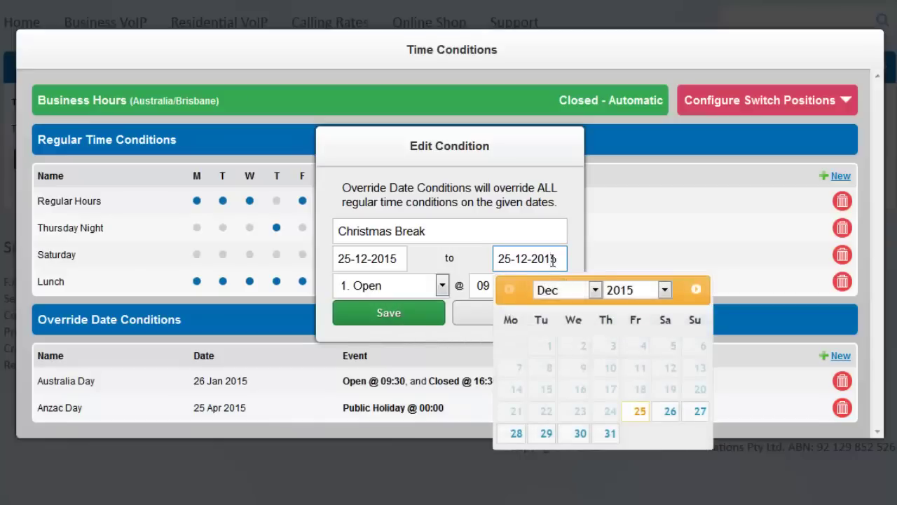
pyautogui.click(695, 289)
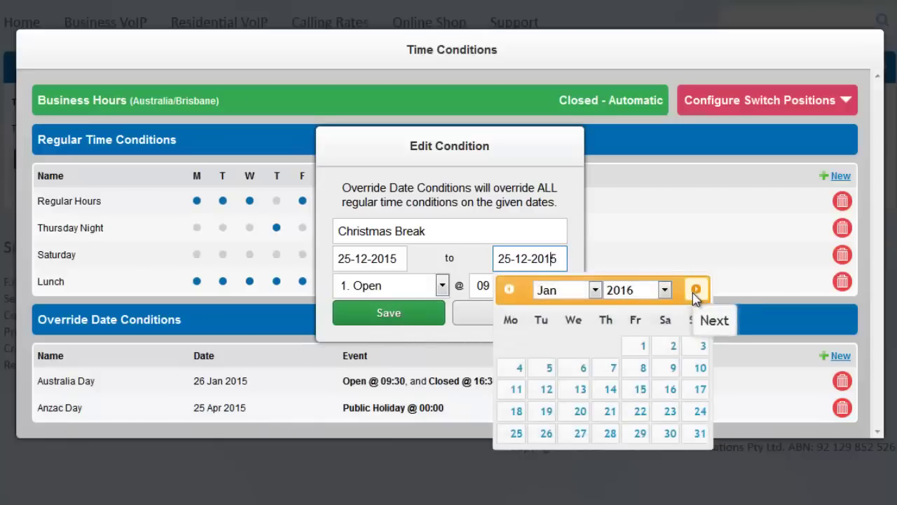
pyautogui.click(697, 344)
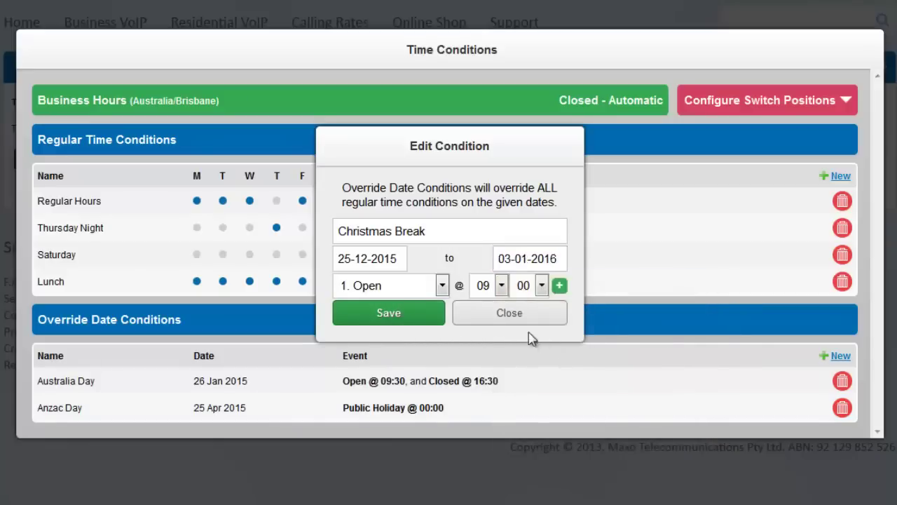
# - Set the Christmas Break override's event to Christmas Break at 00:00, save it and close the time conditions
pyautogui.click(441, 287)
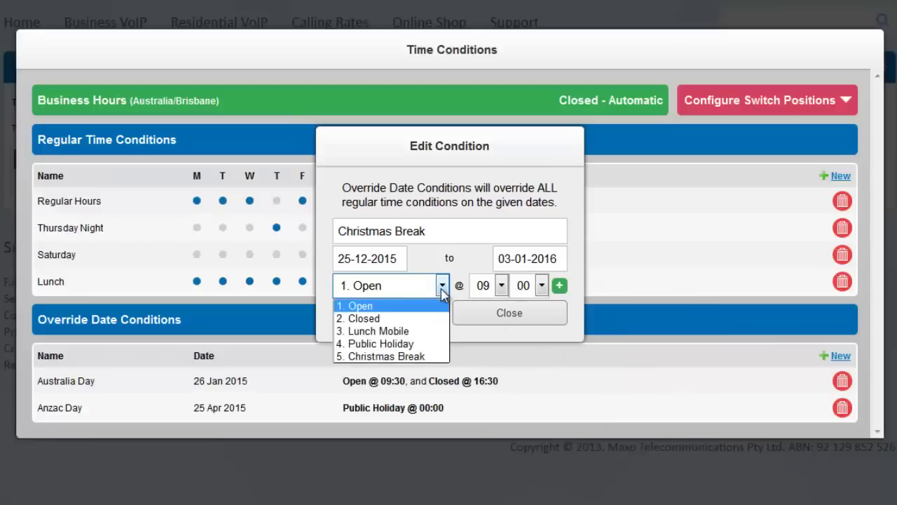
pyautogui.click(415, 357)
pyautogui.click(490, 287)
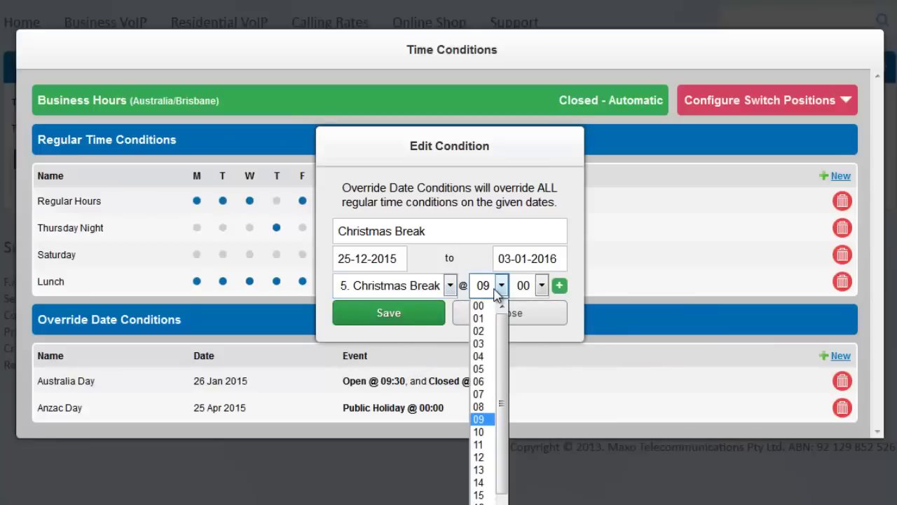
pyautogui.click(489, 306)
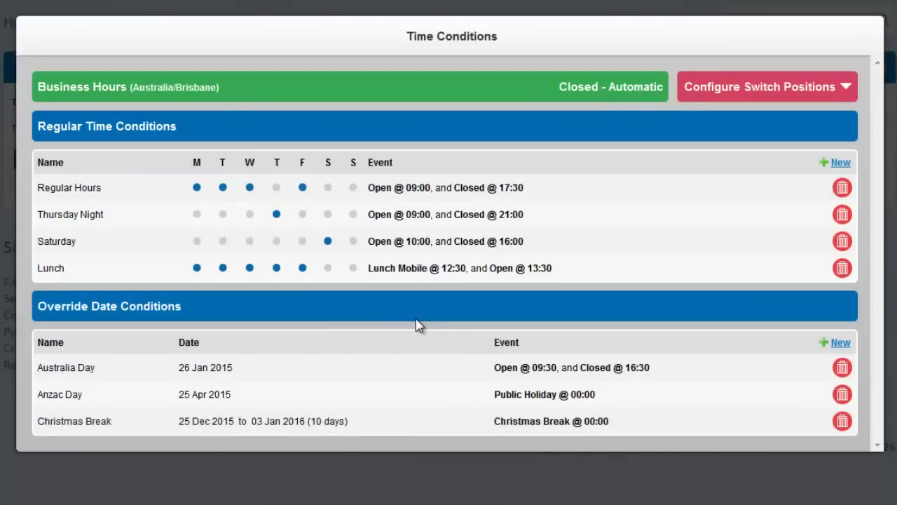
pyautogui.click(429, 464)
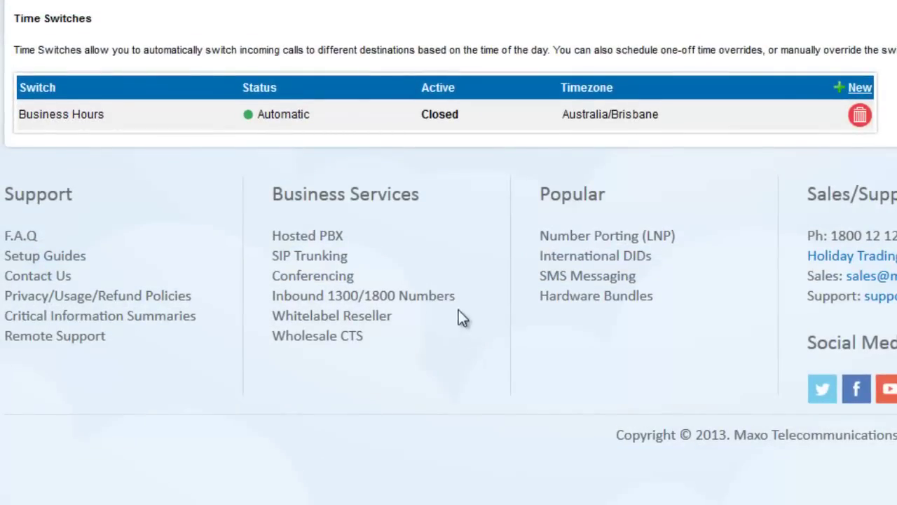
# - Put the Business Hours time switch into Manual Override at the Open position and save
pyautogui.click(396, 121)
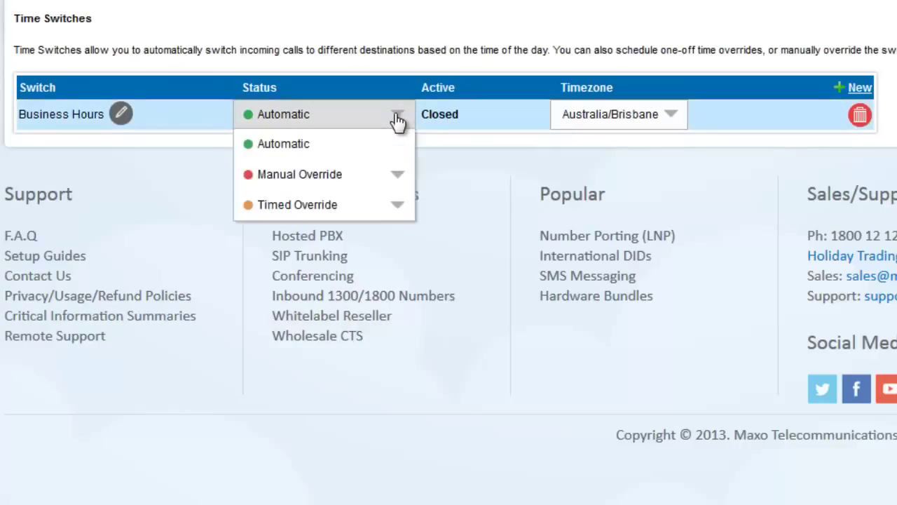
pyautogui.click(397, 177)
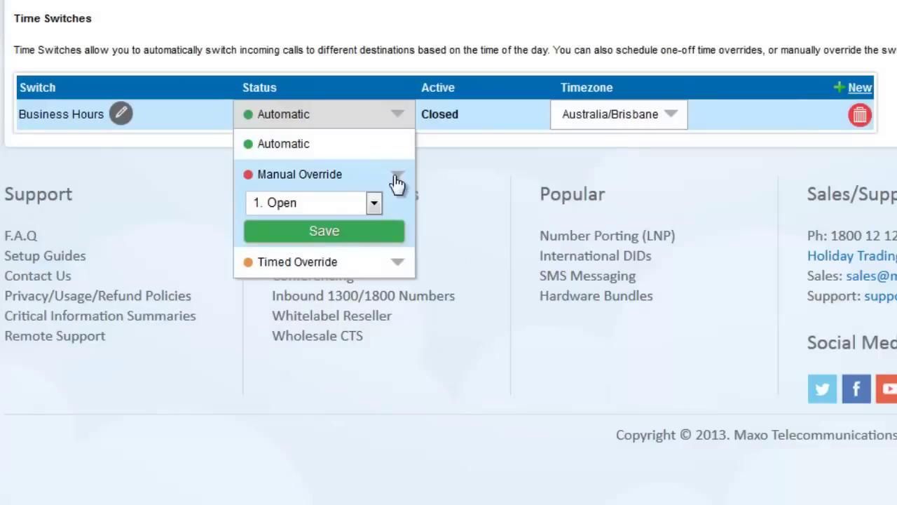
pyautogui.click(374, 203)
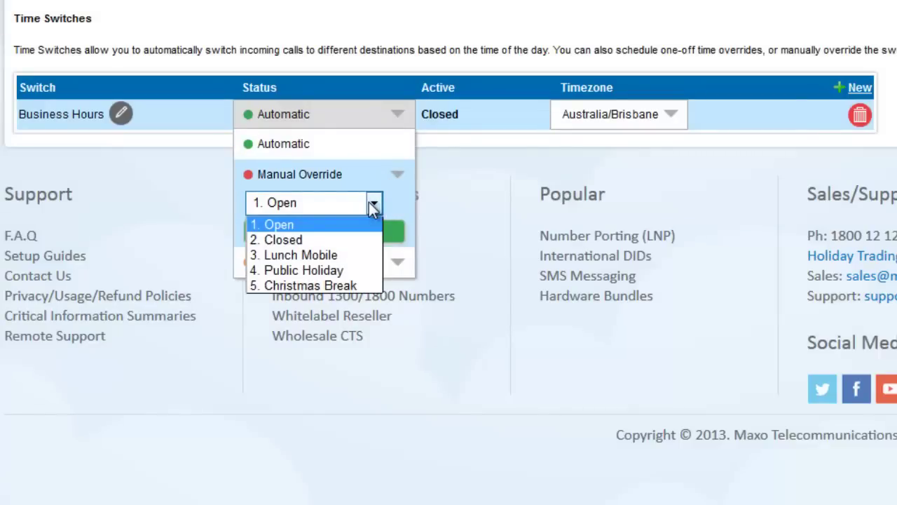
pyautogui.click(373, 205)
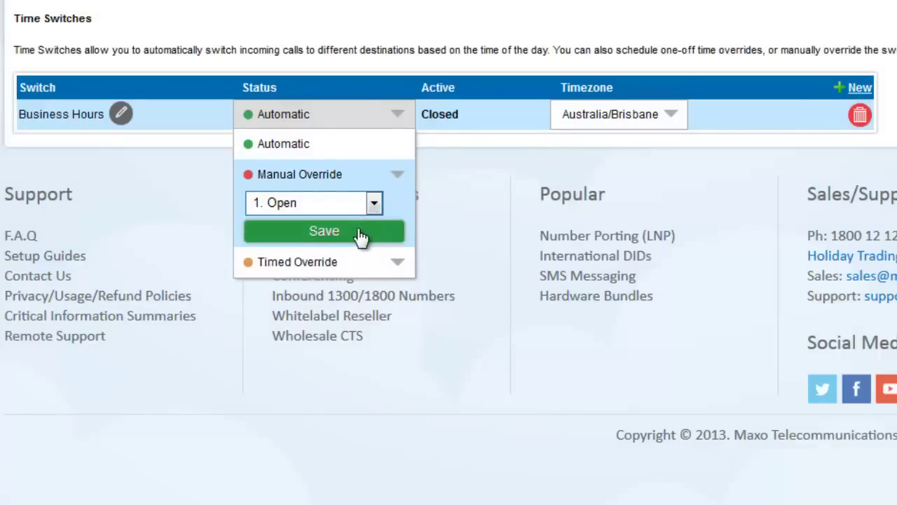
pyautogui.click(359, 235)
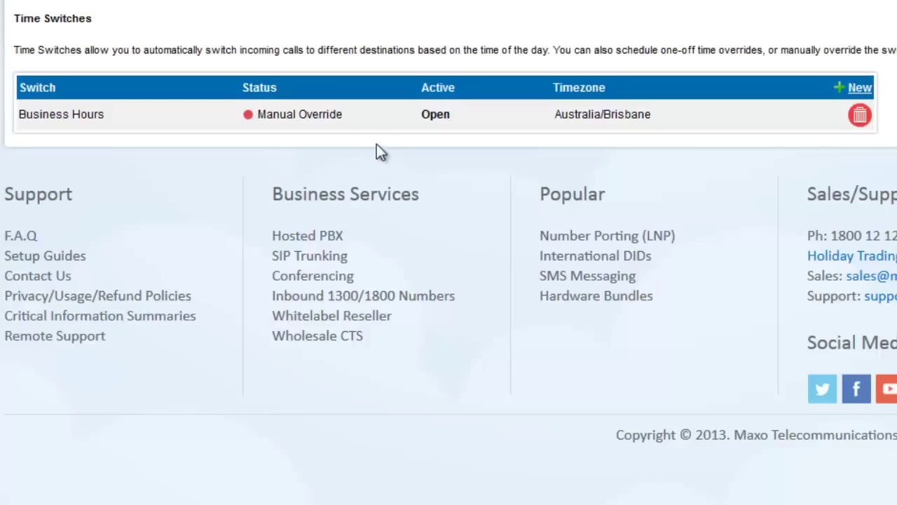
pyautogui.moveTo(377, 125)
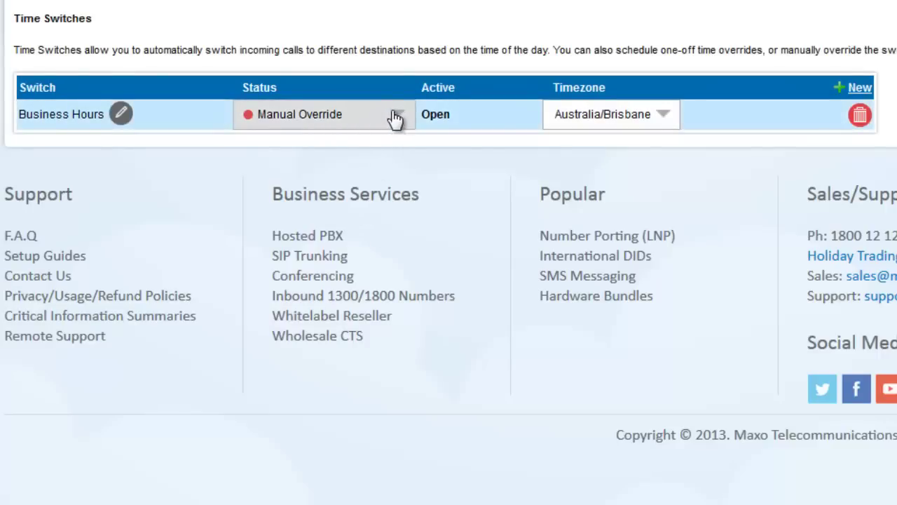
pyautogui.click(395, 118)
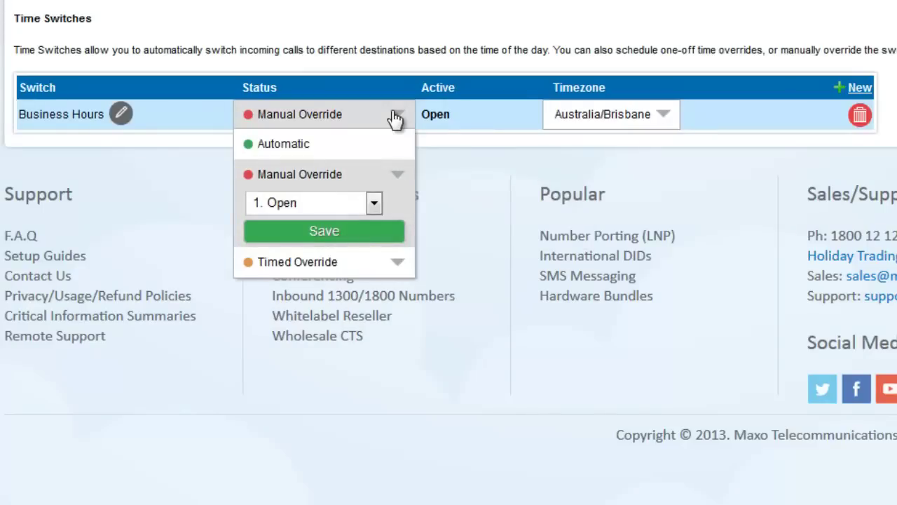
pyautogui.click(389, 263)
pyautogui.click(380, 263)
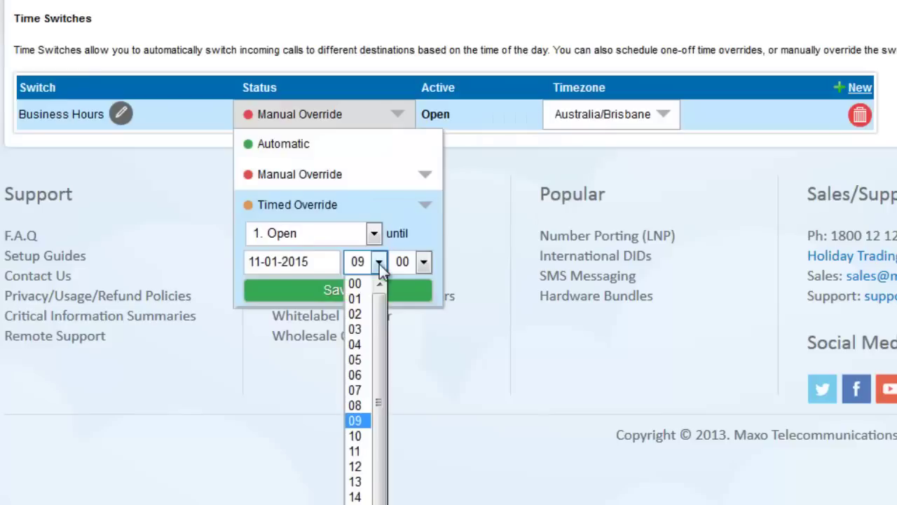
pyautogui.click(379, 263)
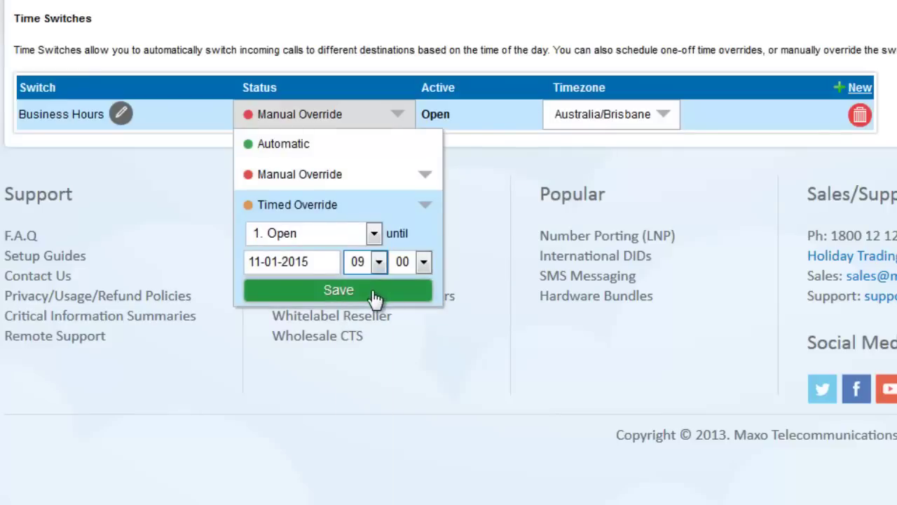
pyautogui.click(375, 295)
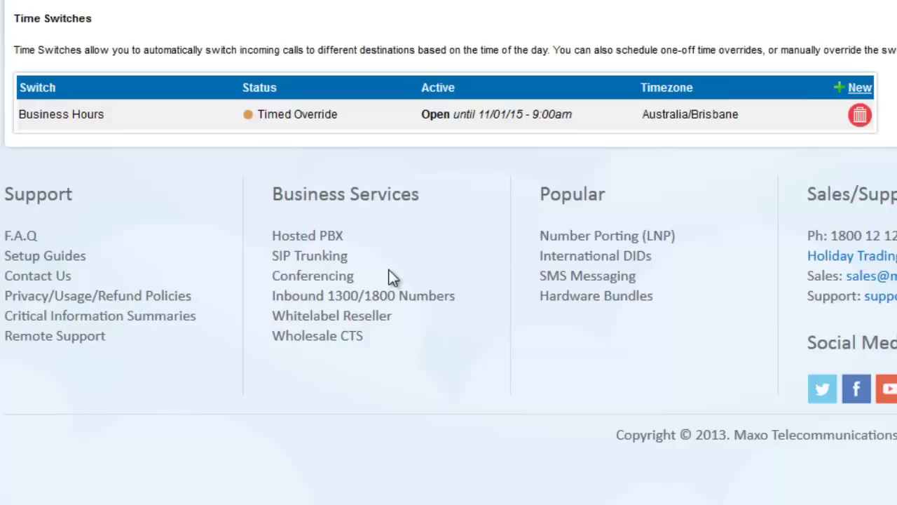
# - Return the Business Hours time switch's status to Automatic
pyautogui.click(398, 117)
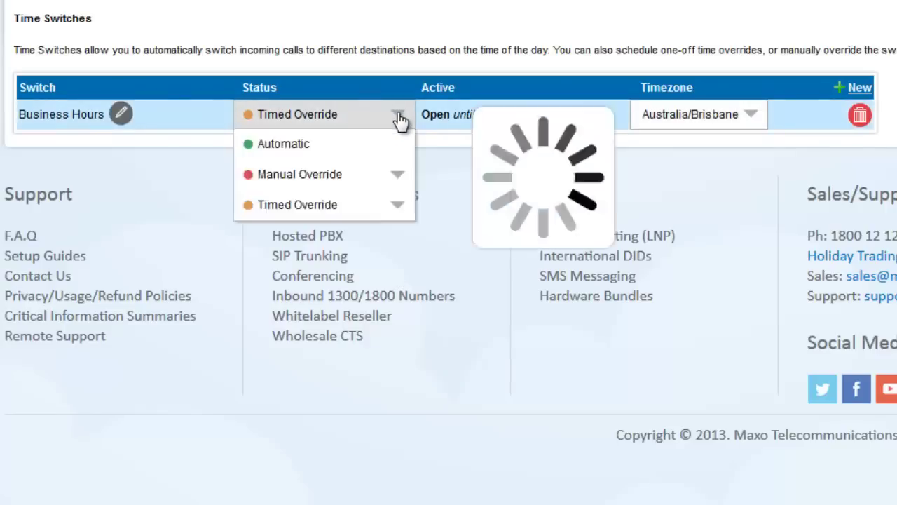
pyautogui.click(359, 144)
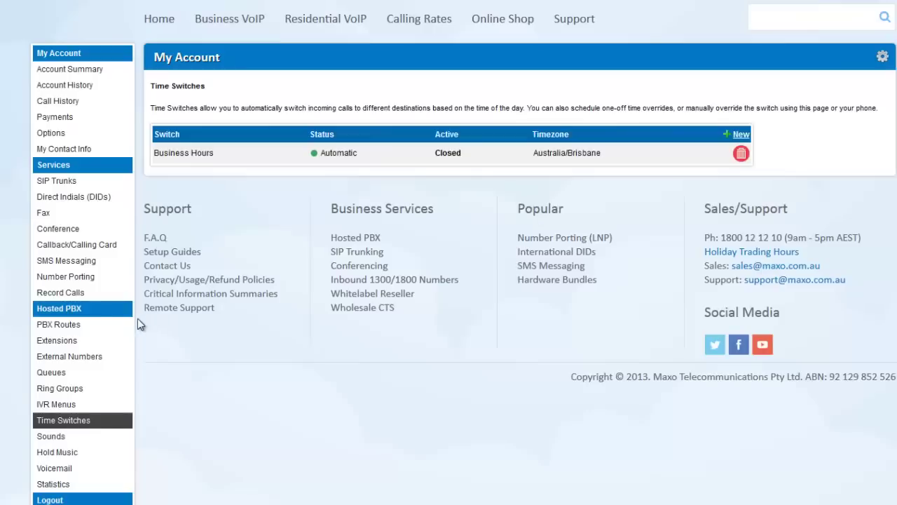
# - Add a PBX route that sends the unrouted Sydney number's incoming calls to the Business Hours time switch
pyautogui.click(109, 328)
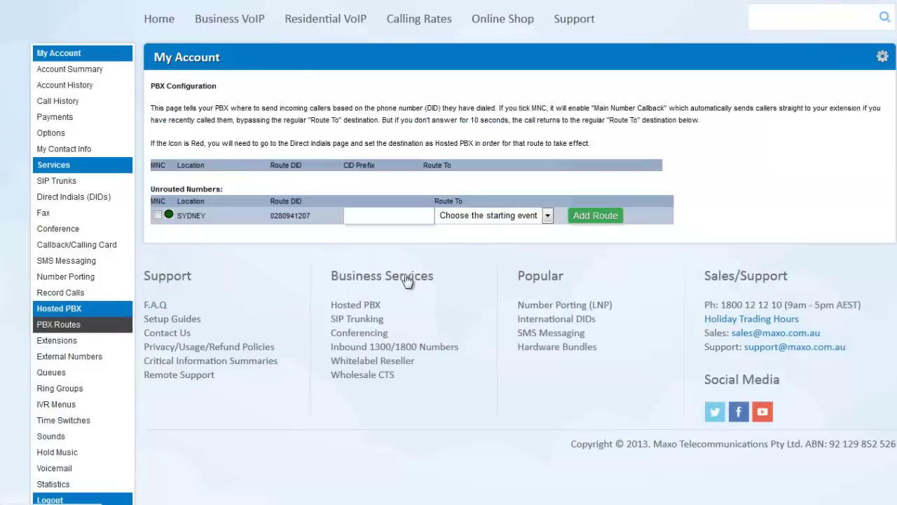
pyautogui.click(548, 217)
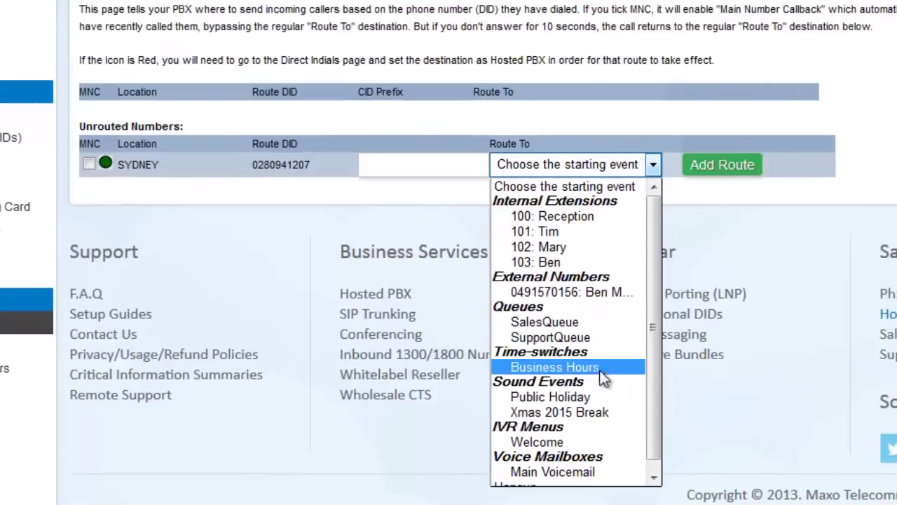
pyautogui.click(614, 372)
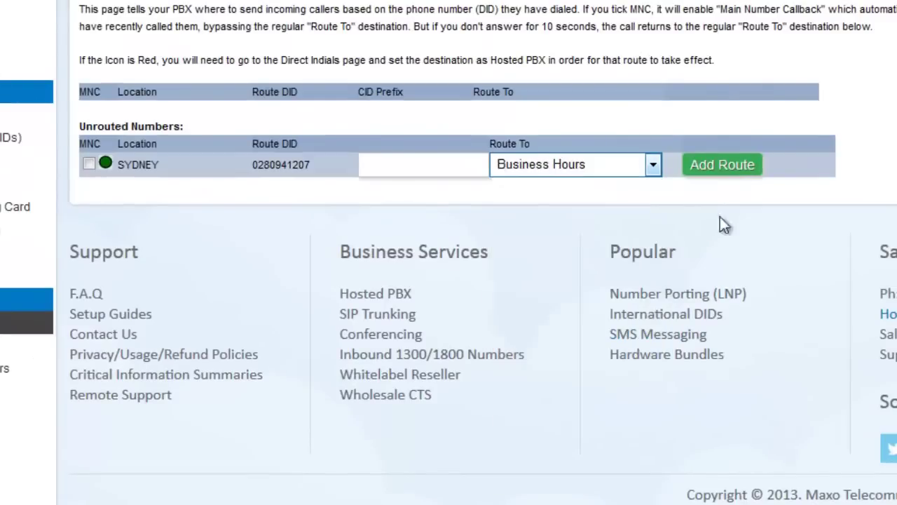
pyautogui.click(751, 169)
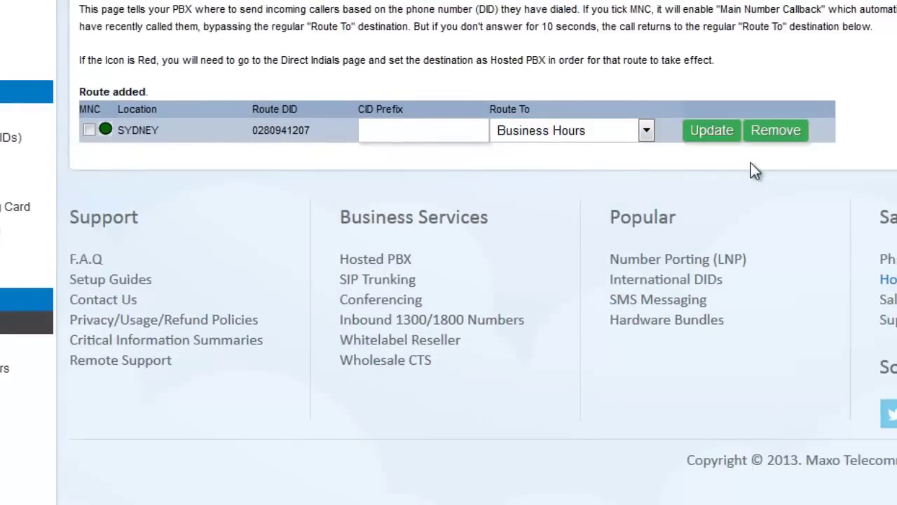